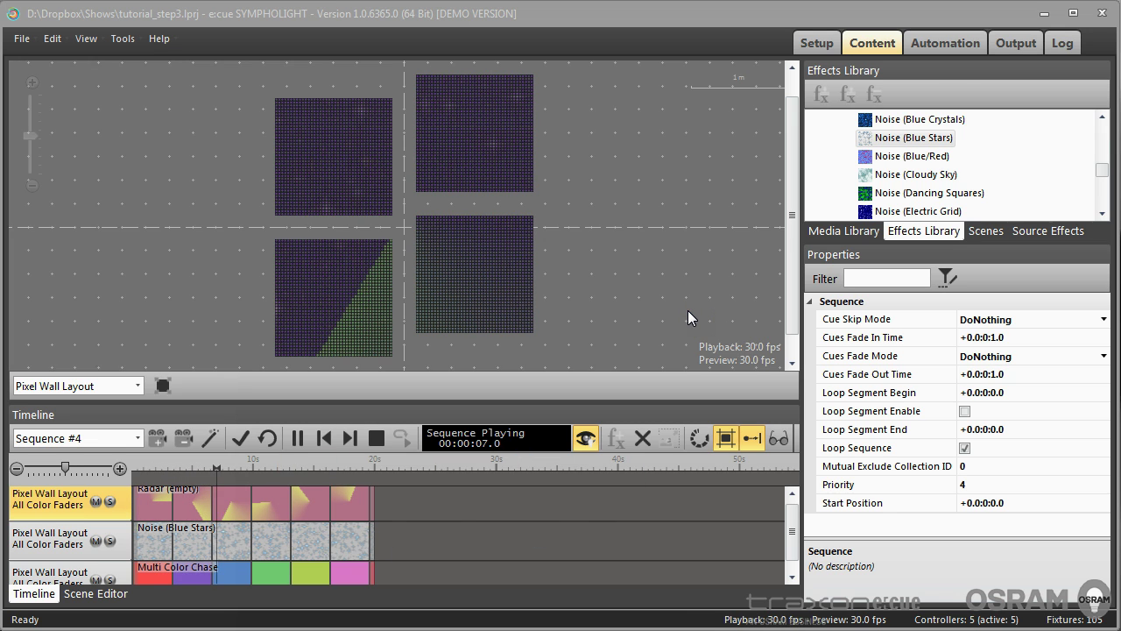
Open the Trigger Engine in the Automation area.
click(944, 43)
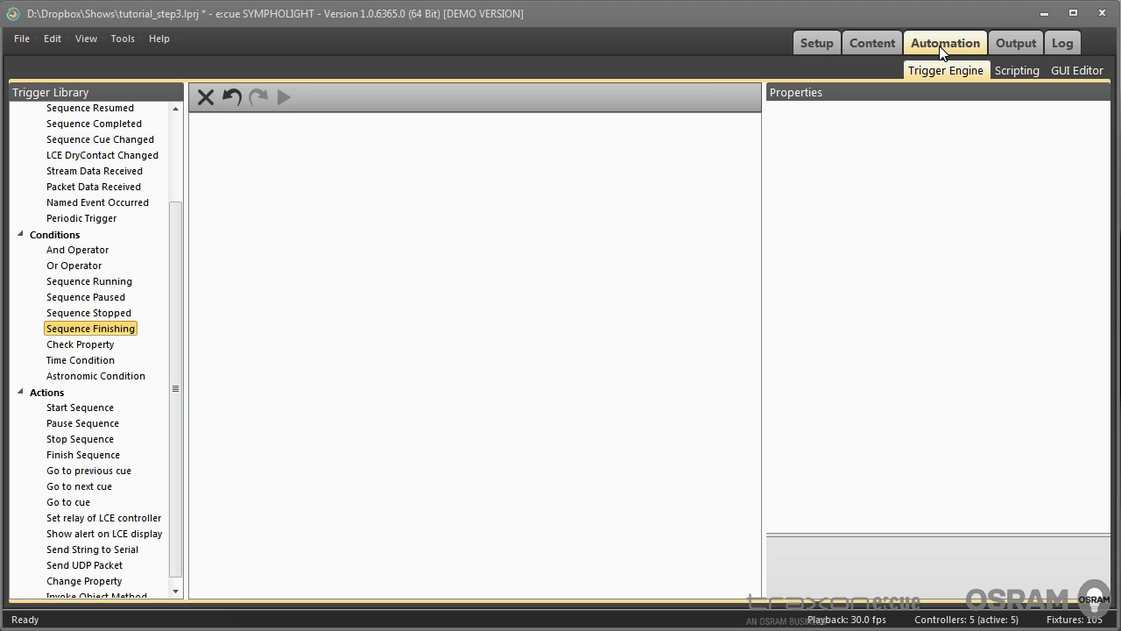
click(440, 321)
click(521, 359)
click(601, 346)
Examine the triggers, conditions and actions offered in the Trigger Library.
click(175, 268)
drag(175, 268, 180, 133)
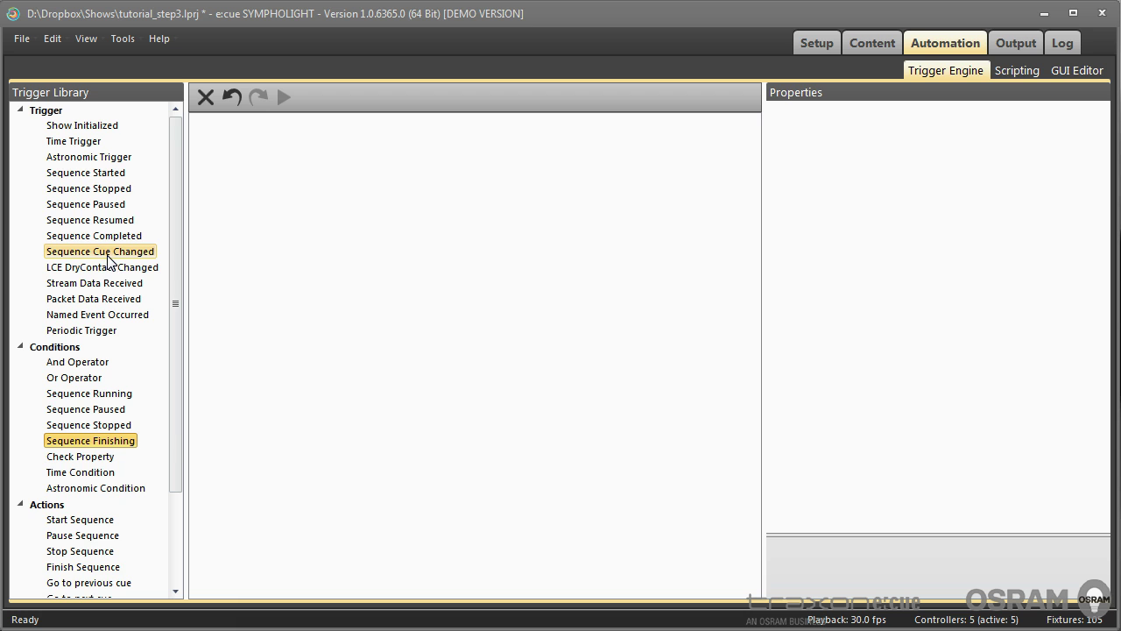
drag(177, 268, 180, 385)
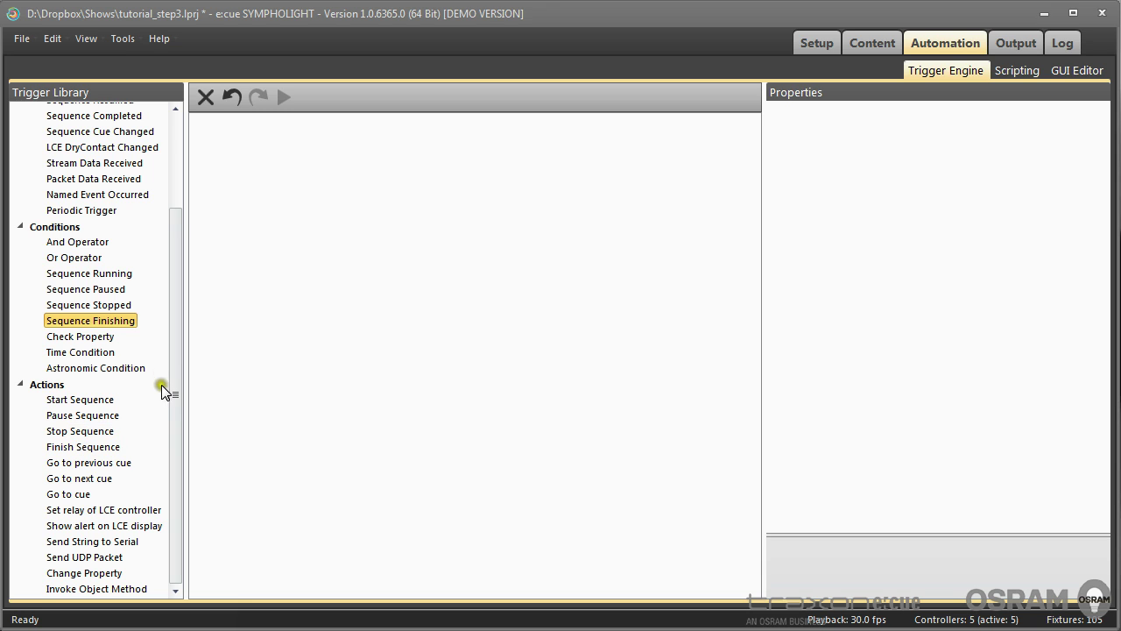
click(175, 320)
drag(175, 319, 175, 184)
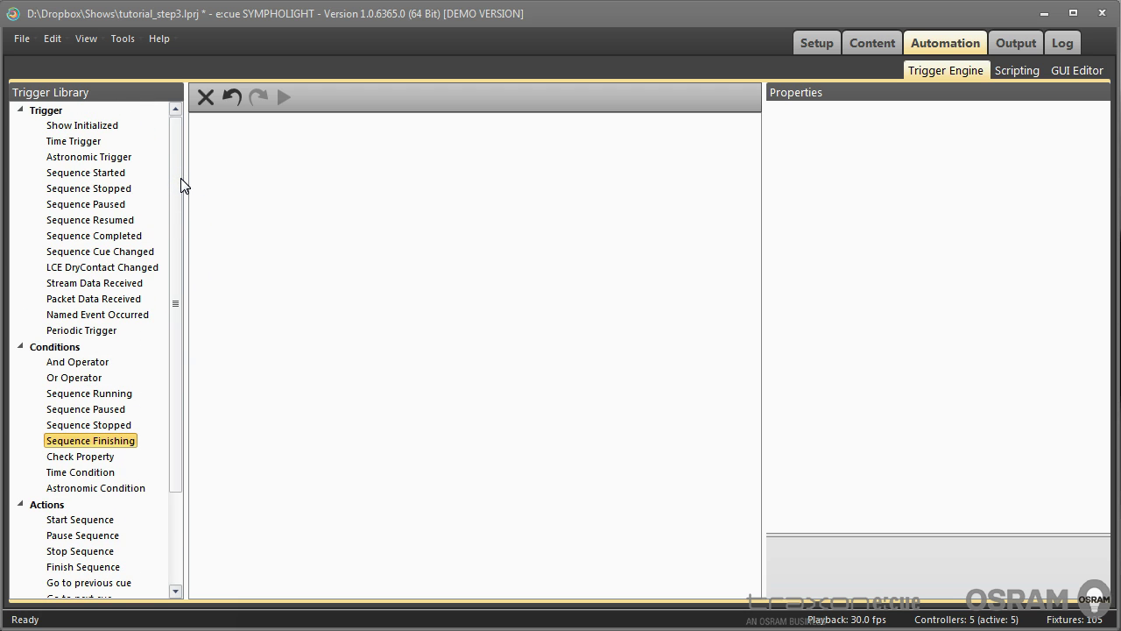
click(665, 419)
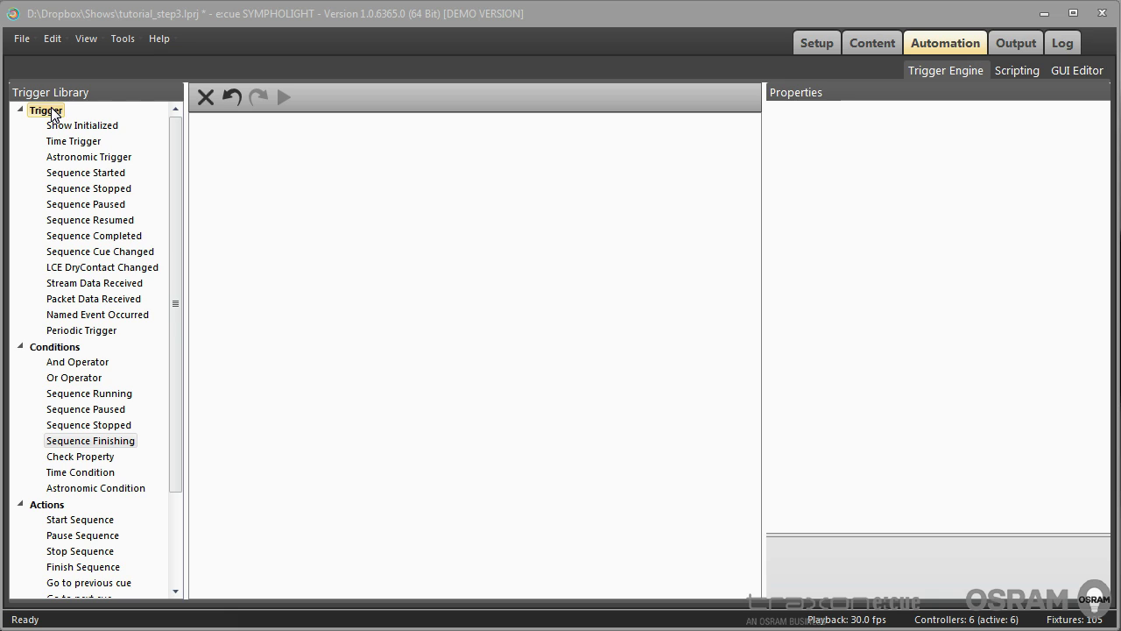
click(80, 163)
click(86, 143)
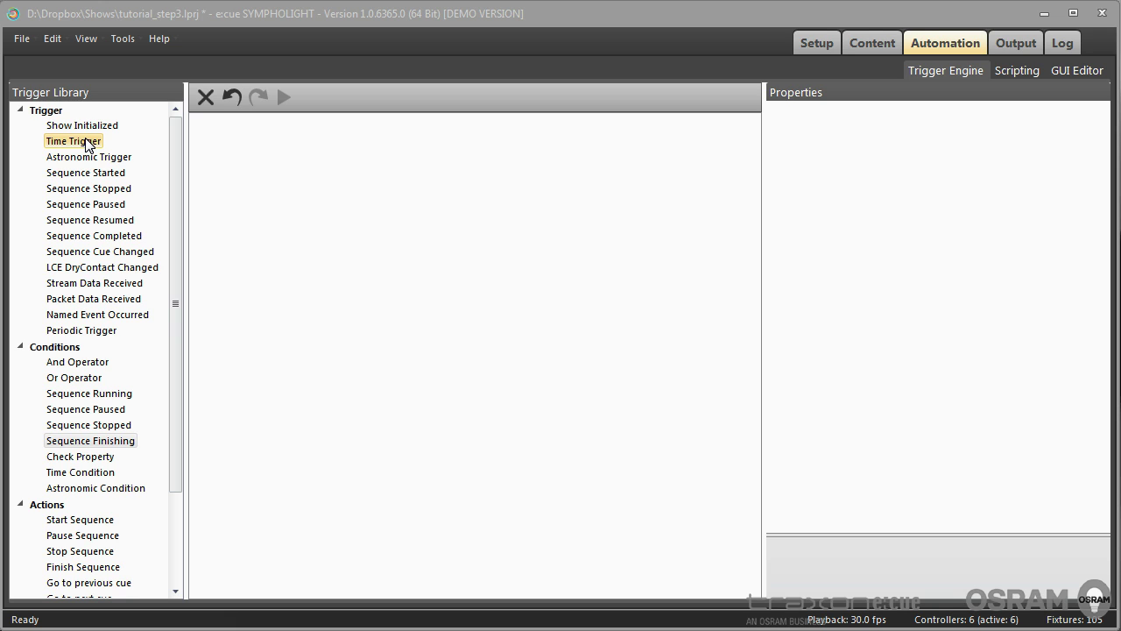
click(88, 194)
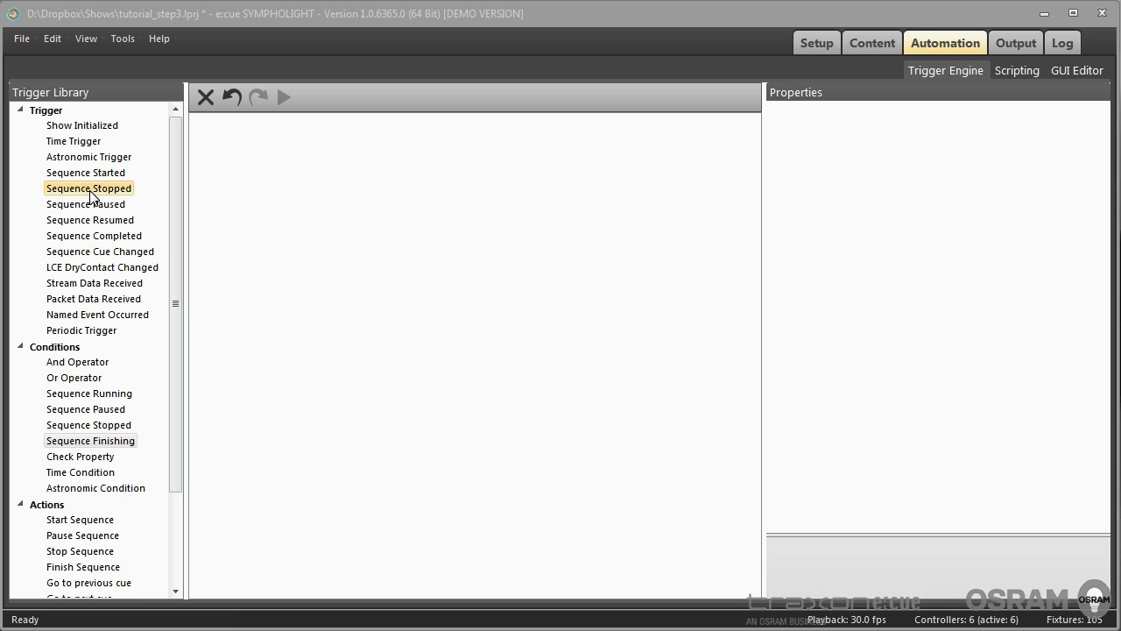
click(96, 252)
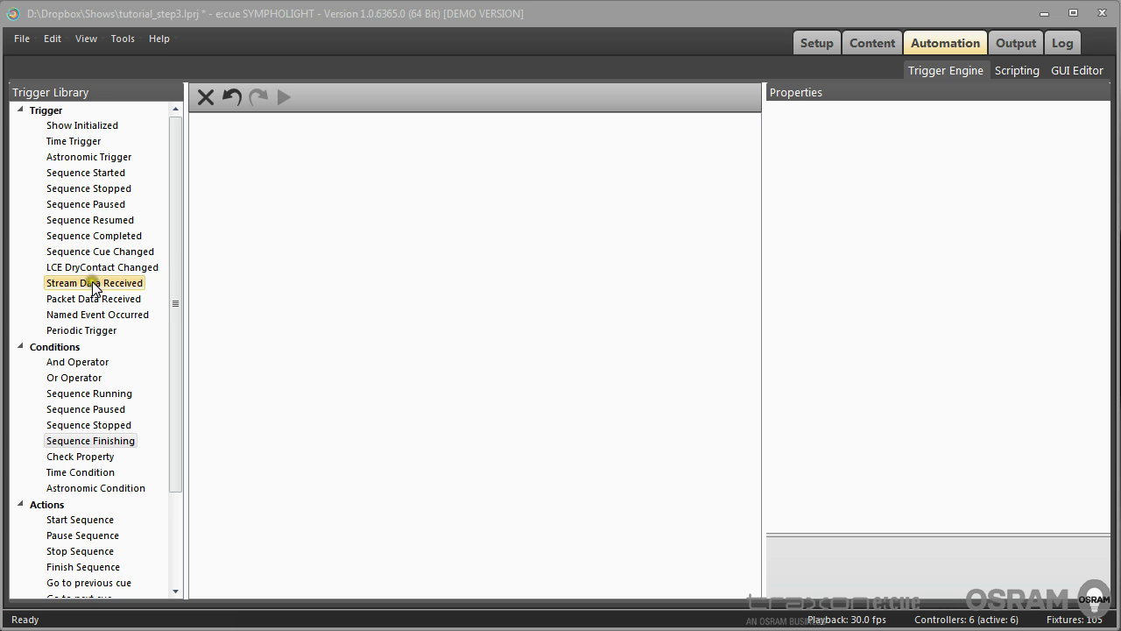
drag(179, 256, 180, 353)
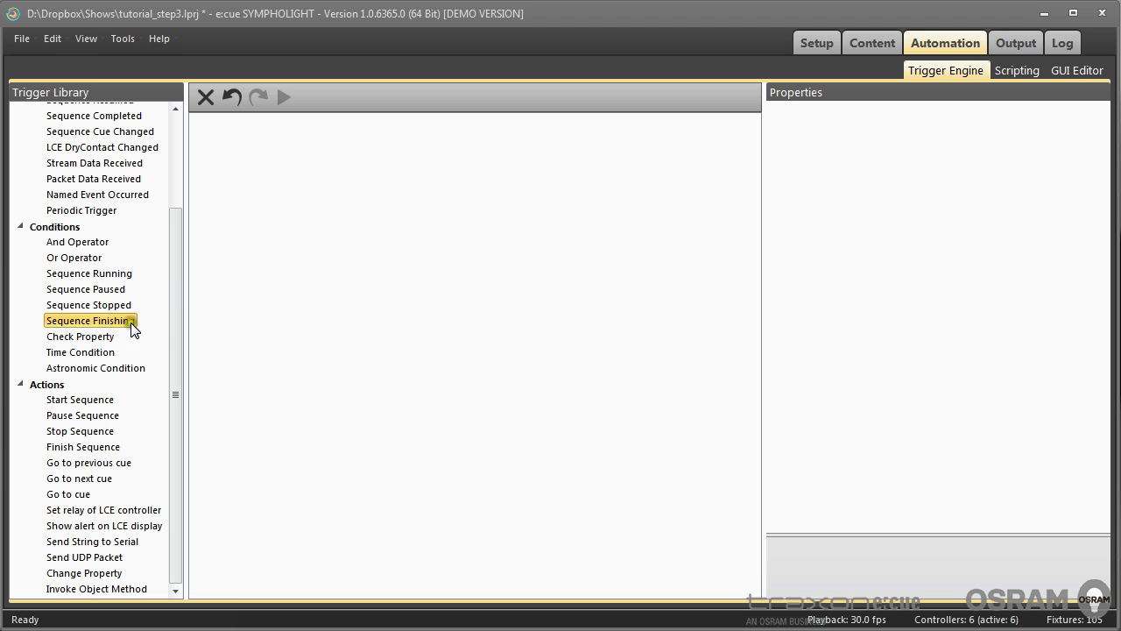
drag(177, 270, 178, 142)
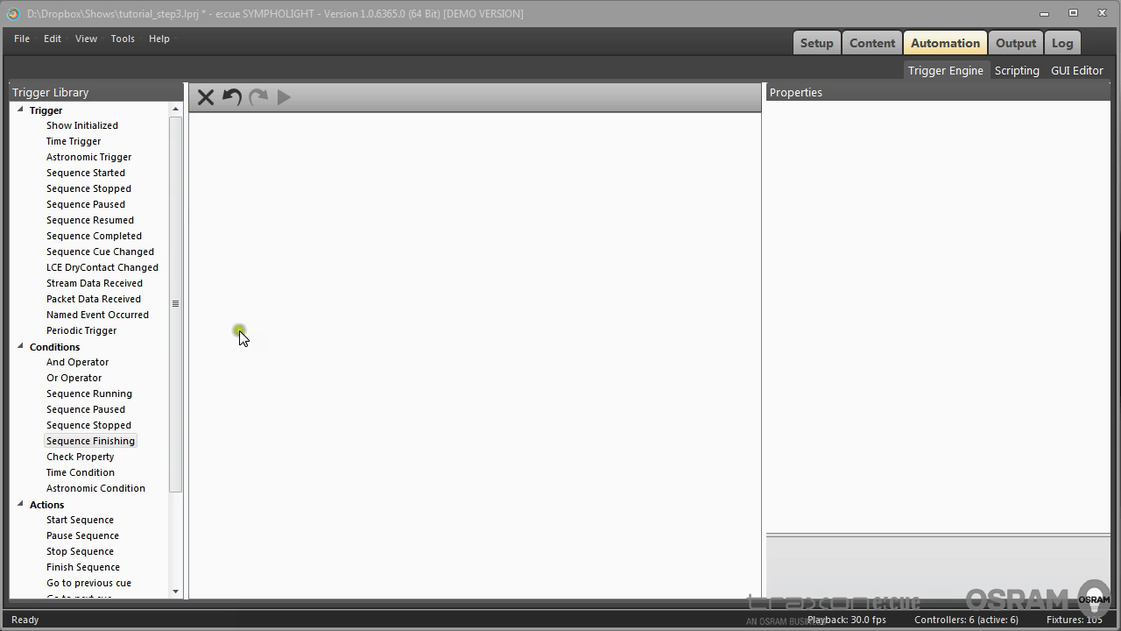
Enable loading the last saved project on startup in the application settings.
click(123, 38)
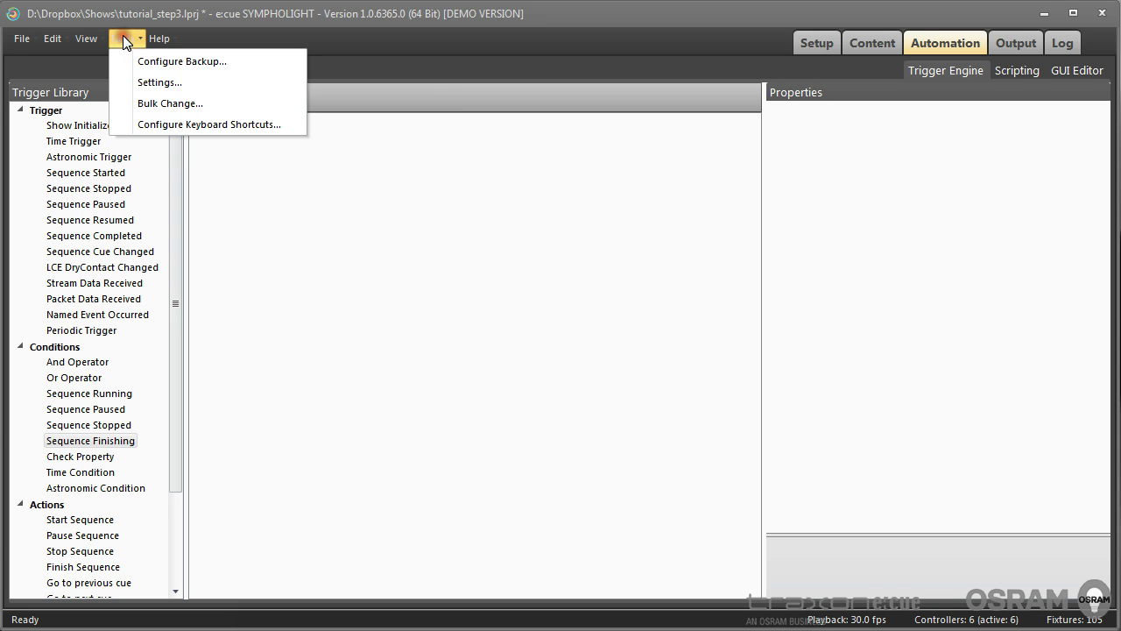
click(154, 79)
drag(4, 2, 491, 190)
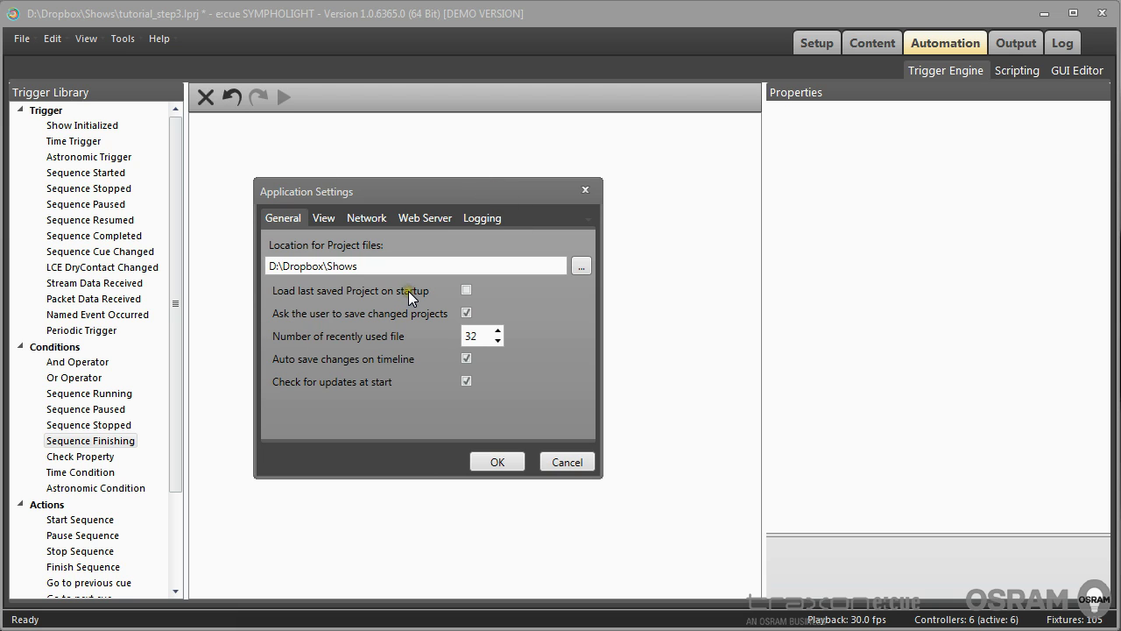
click(466, 290)
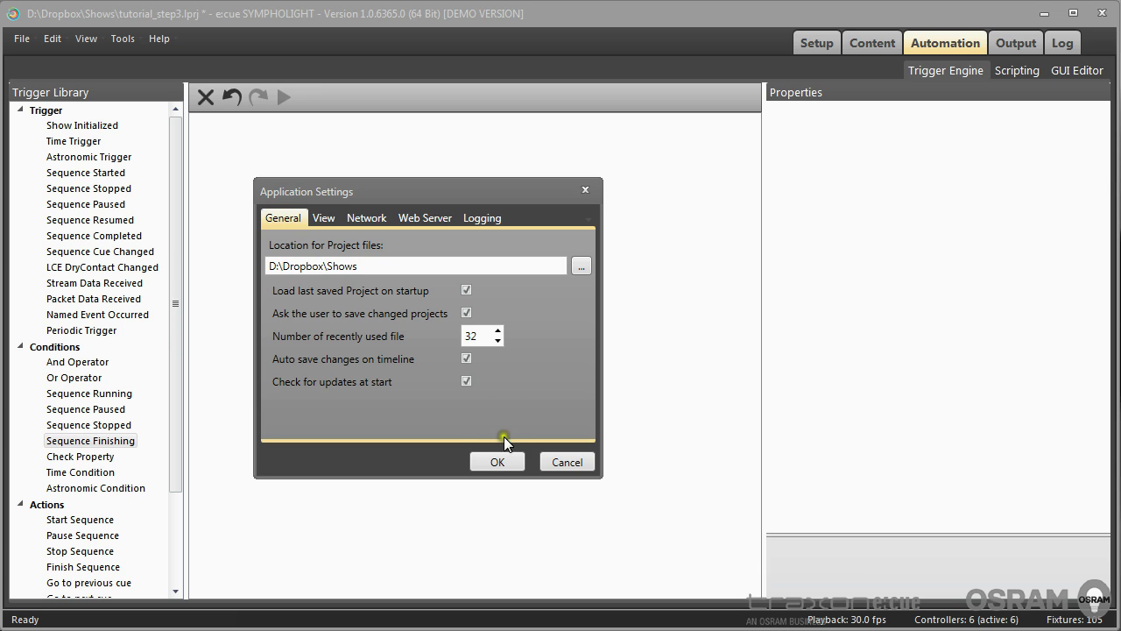
click(497, 461)
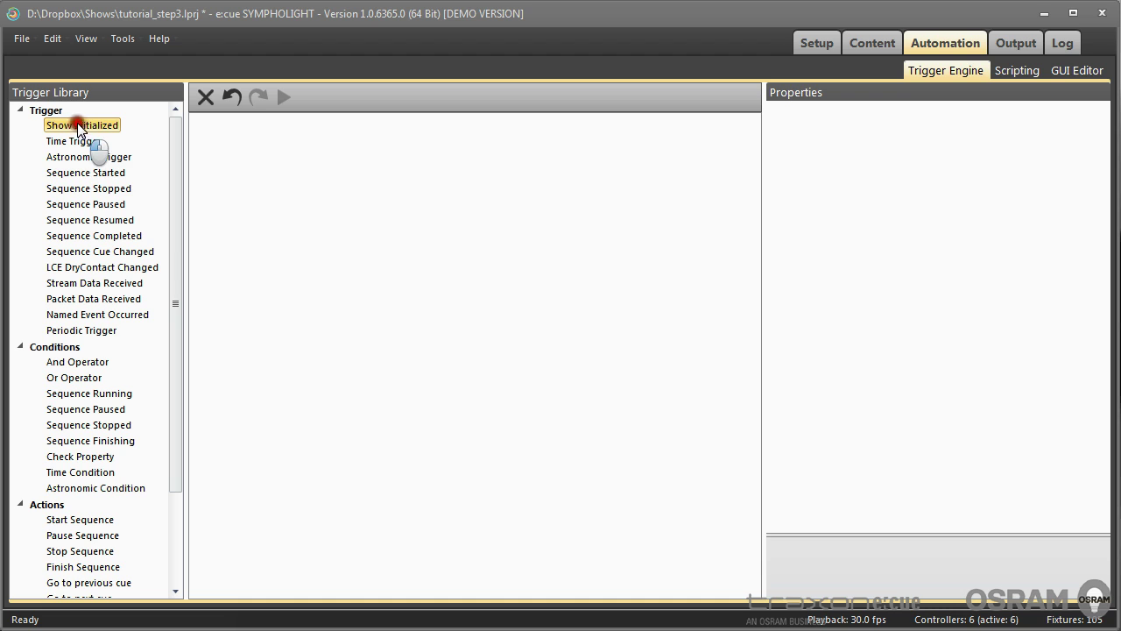
Add a Show Initialized trigger with a Start Sequence action that starts Sequence1.
drag(74, 124, 313, 212)
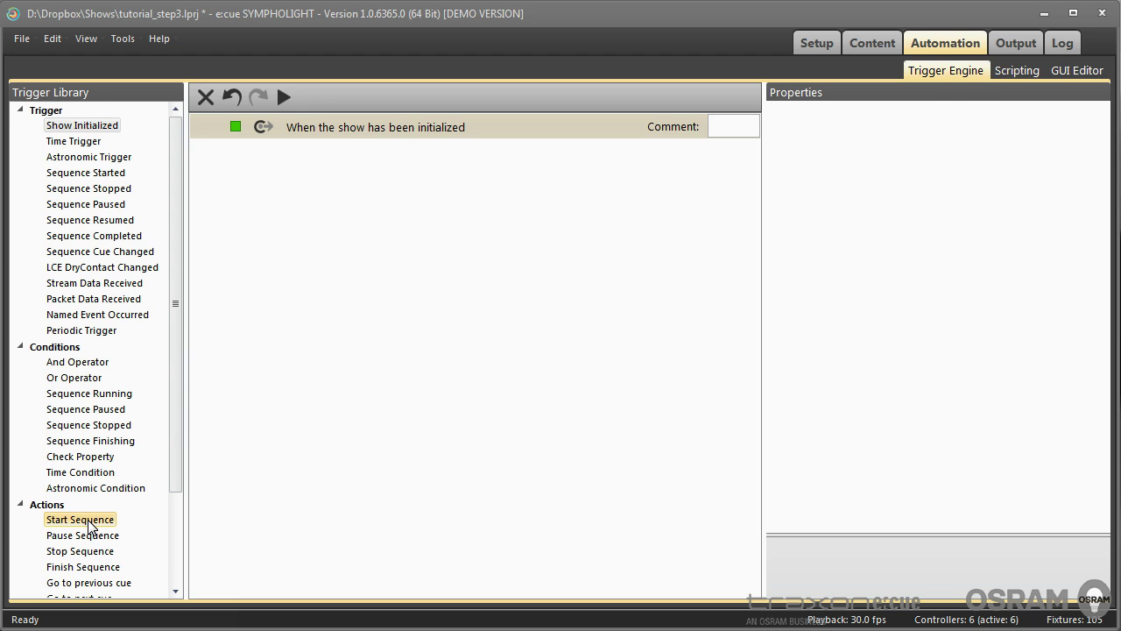
drag(88, 524, 358, 131)
click(356, 152)
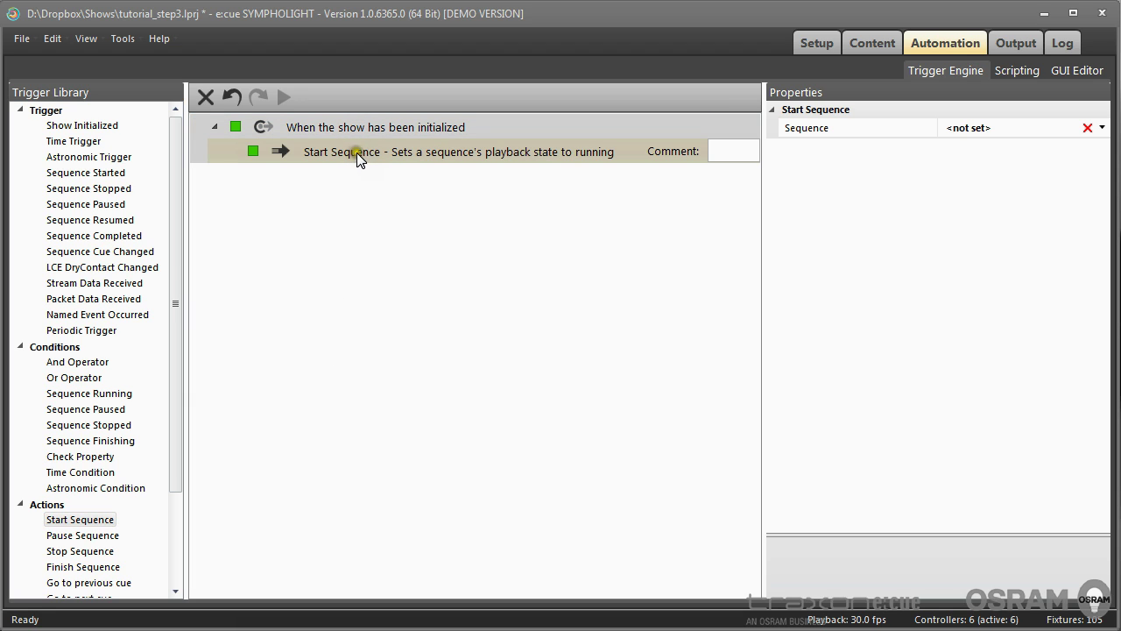
click(1102, 127)
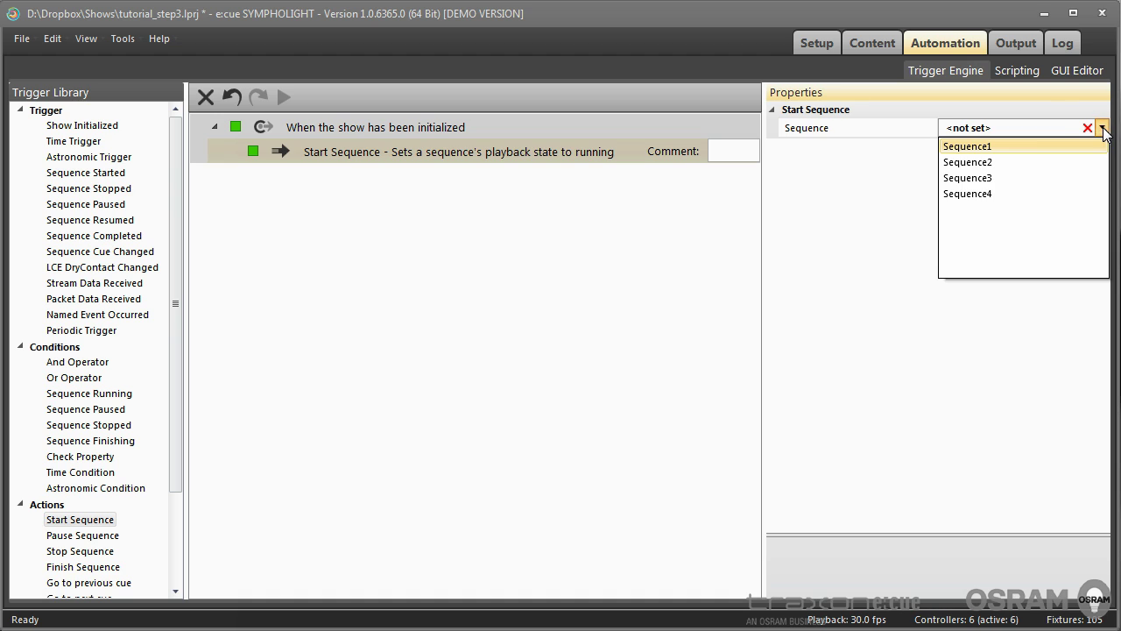
click(1002, 147)
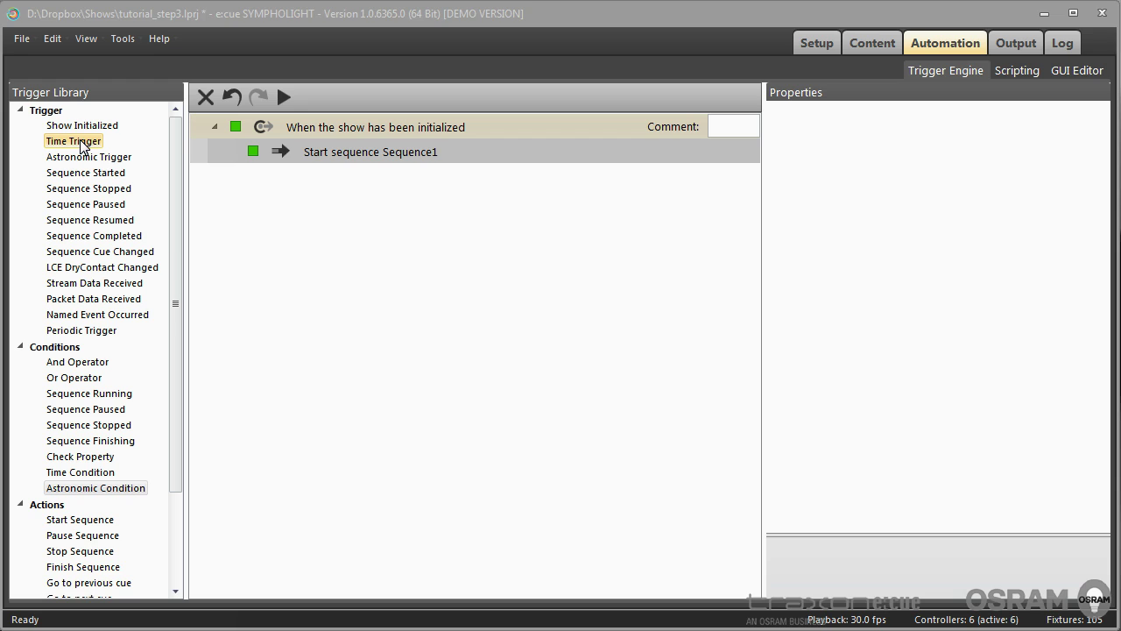
Add a separate Time Trigger and make it repeat every week on Monday, Tuesday, Wednesday, Thursday and Friday.
drag(79, 149, 252, 211)
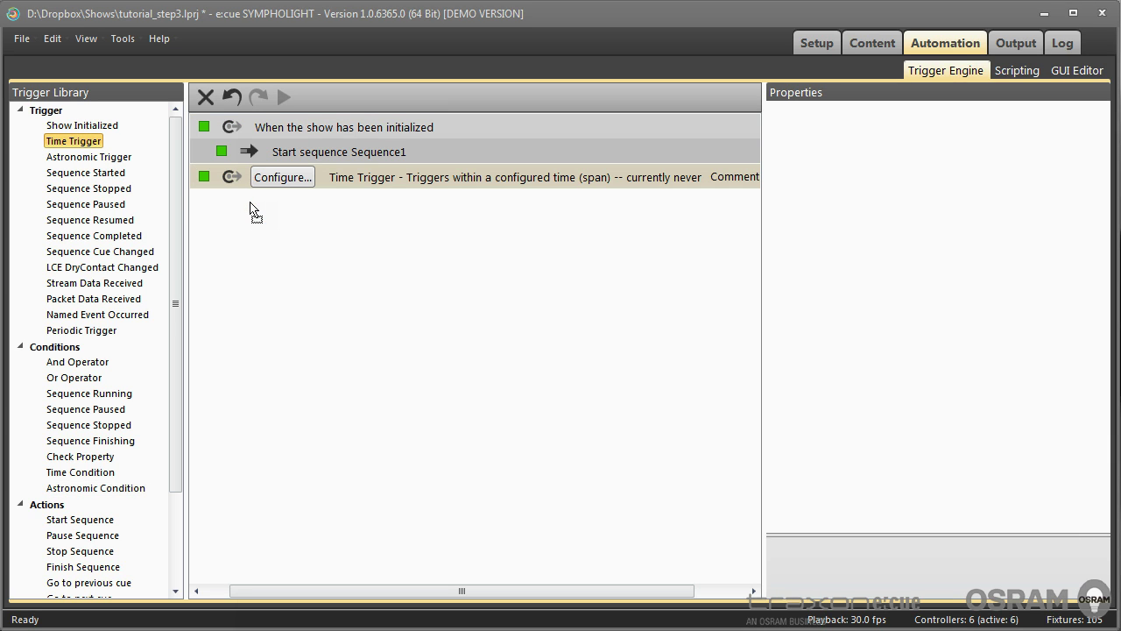
click(288, 176)
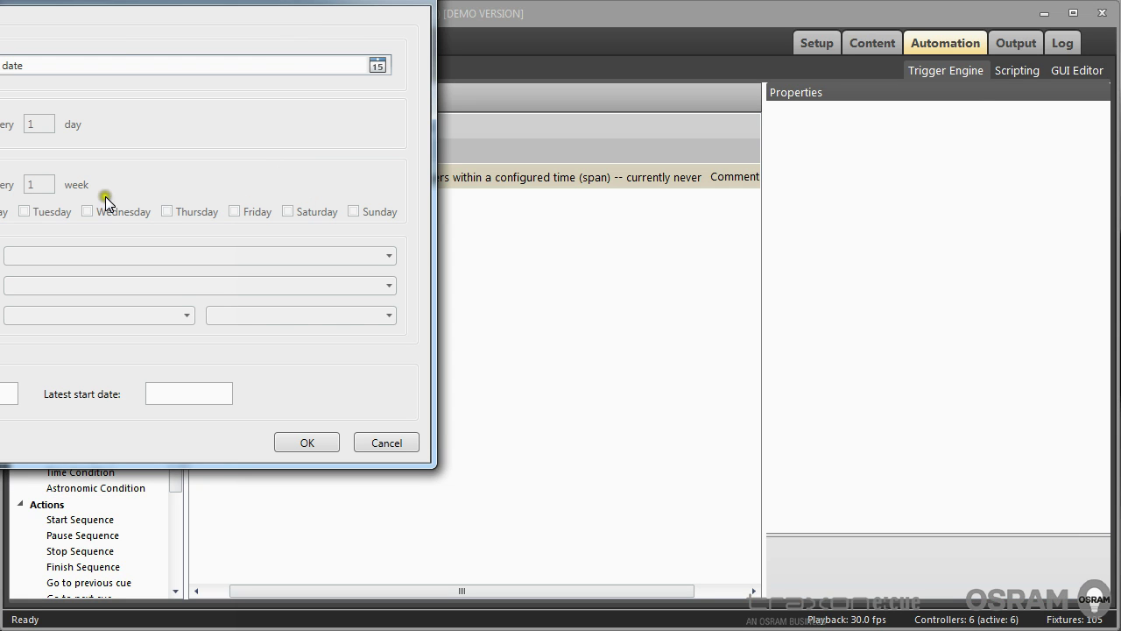
drag(192, 10, 526, 123)
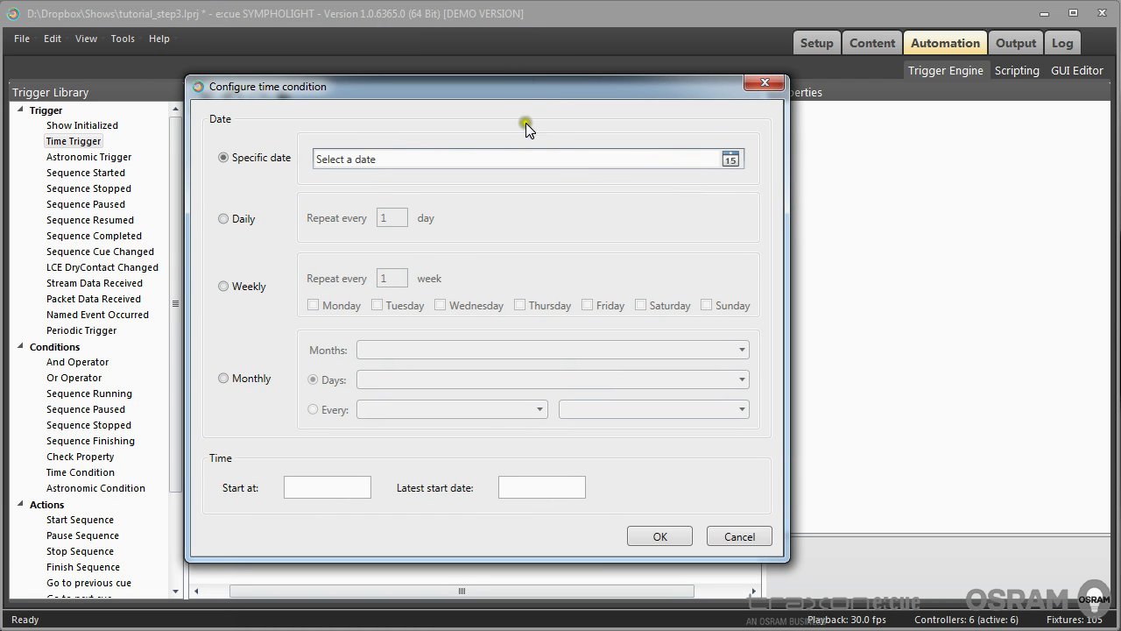
click(223, 285)
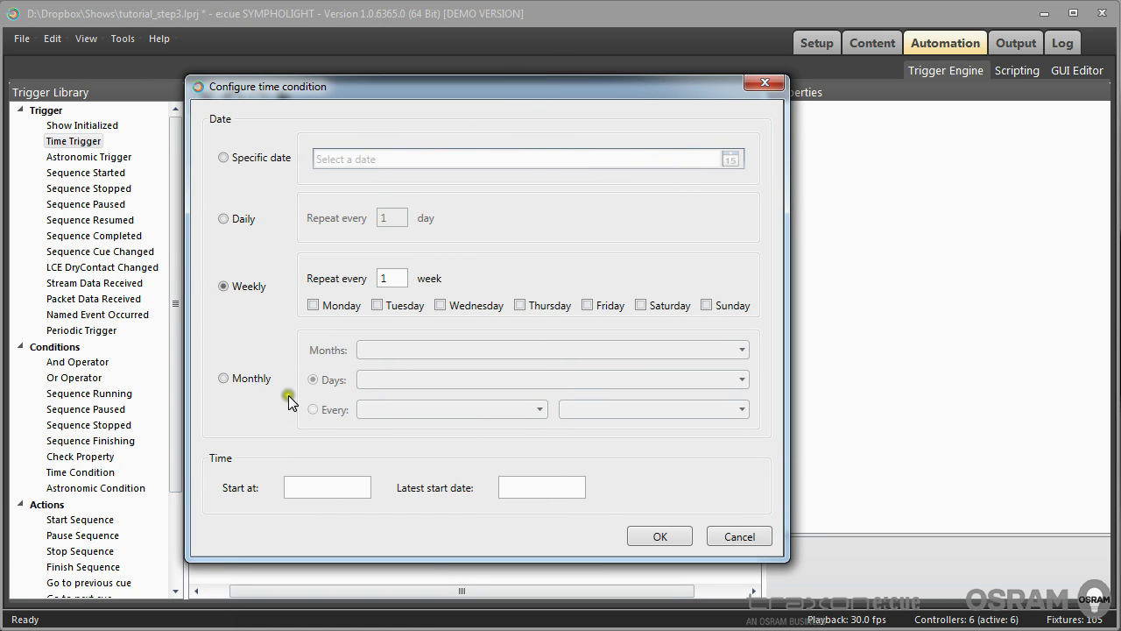
click(349, 310)
click(374, 306)
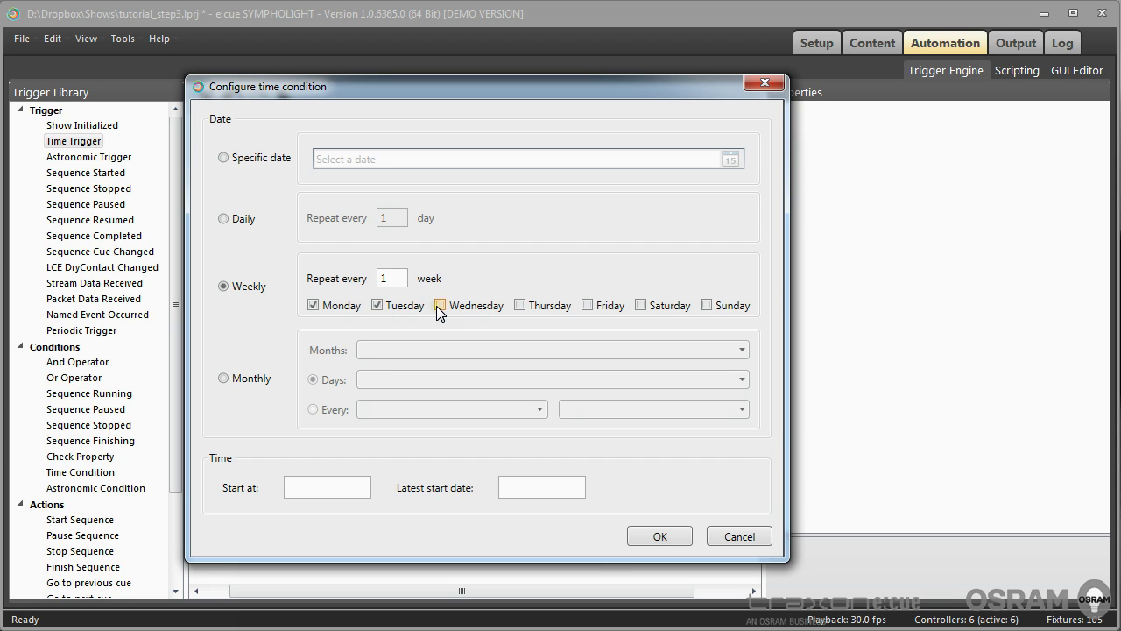
click(521, 305)
click(589, 305)
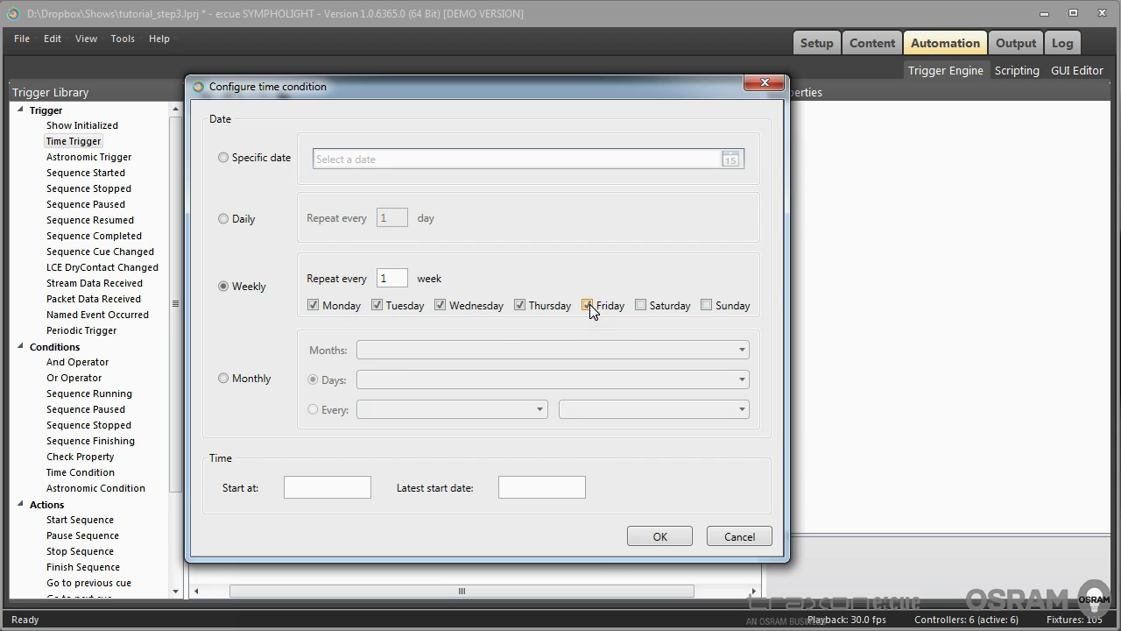
Set the Time Trigger's start time to 10:00 and its latest start to 10:30.
click(322, 487)
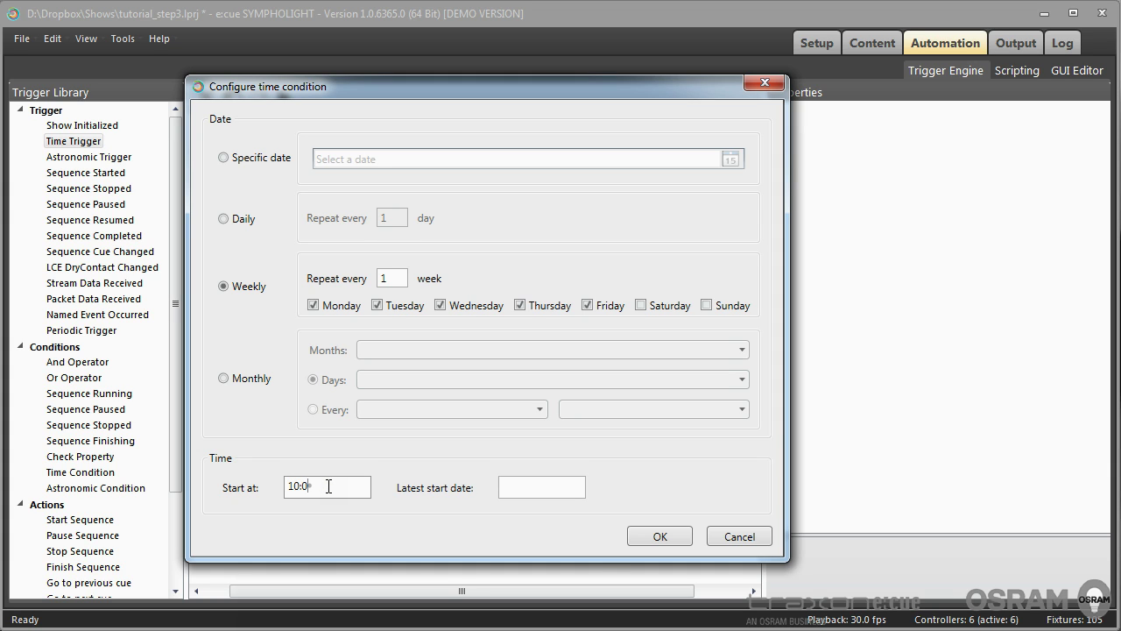
click(521, 490)
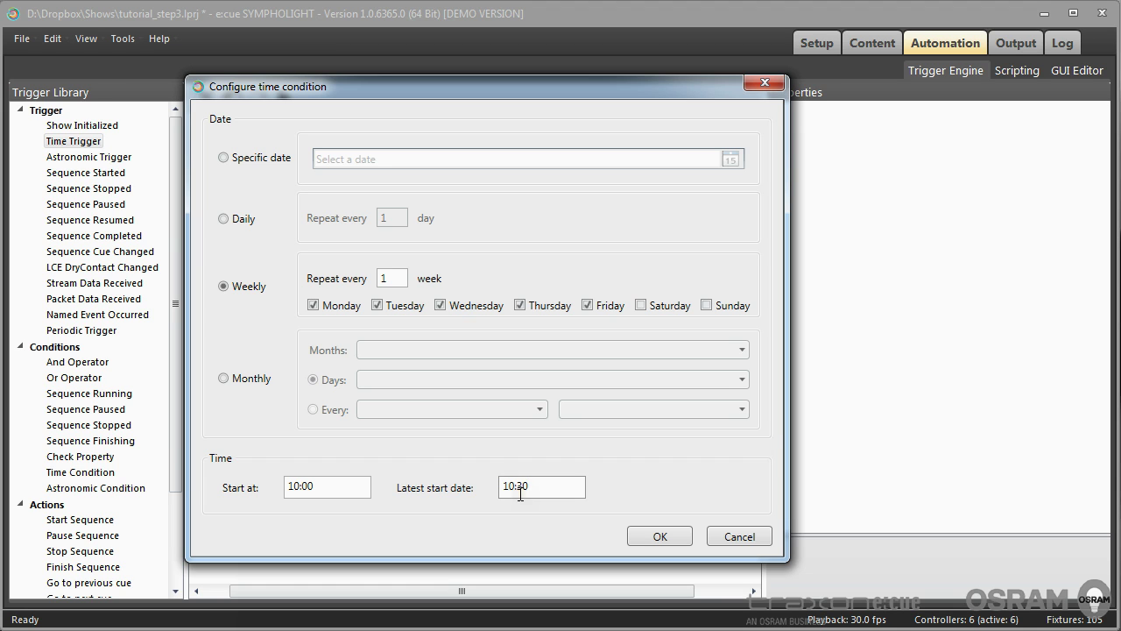
click(659, 536)
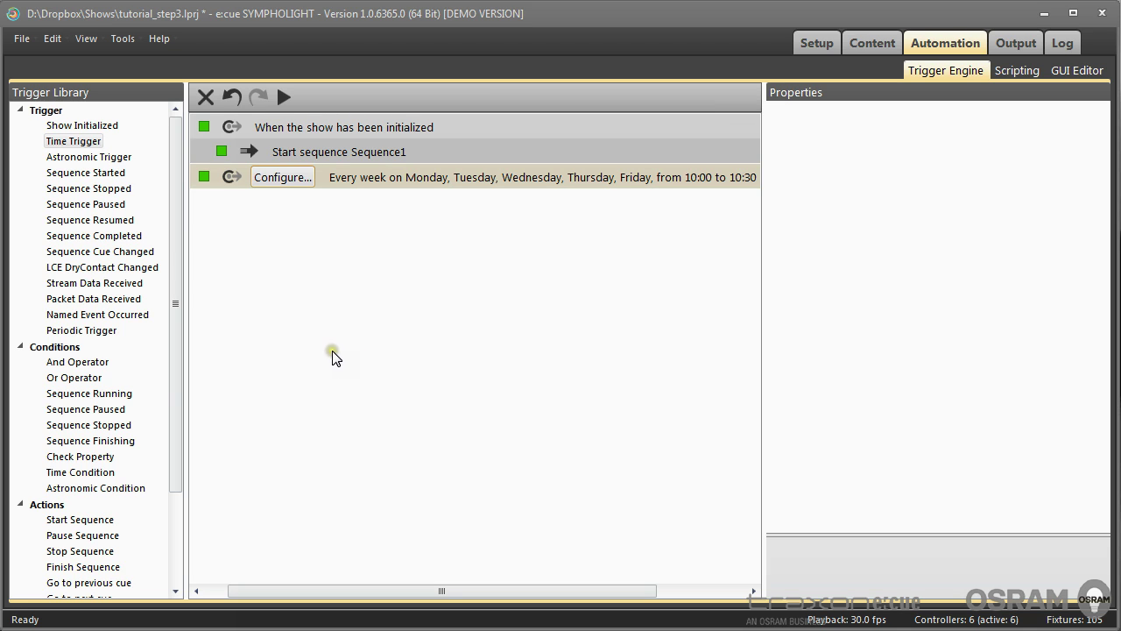
Add an inverted Sequence Running condition for Sequence2 under the weekly trigger.
click(85, 396)
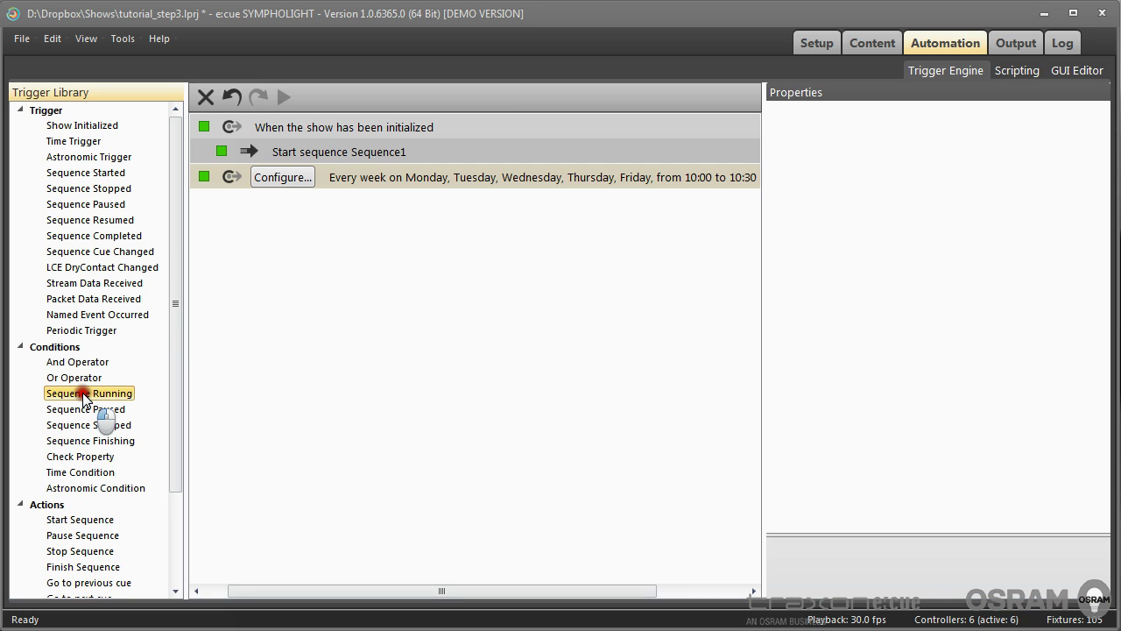
drag(85, 396, 349, 190)
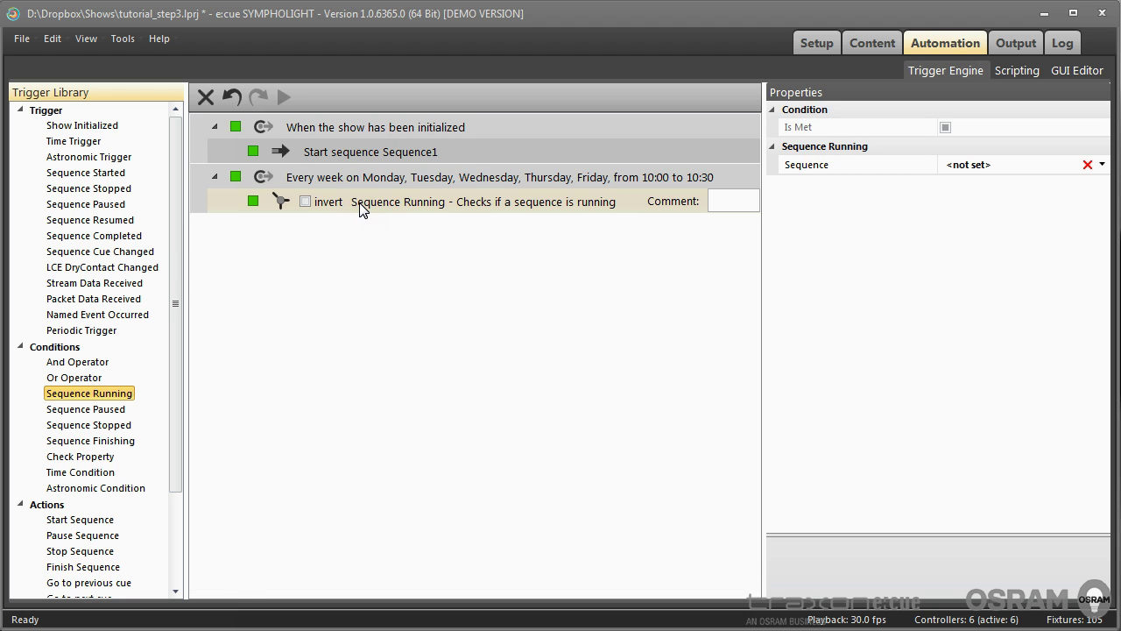
click(359, 208)
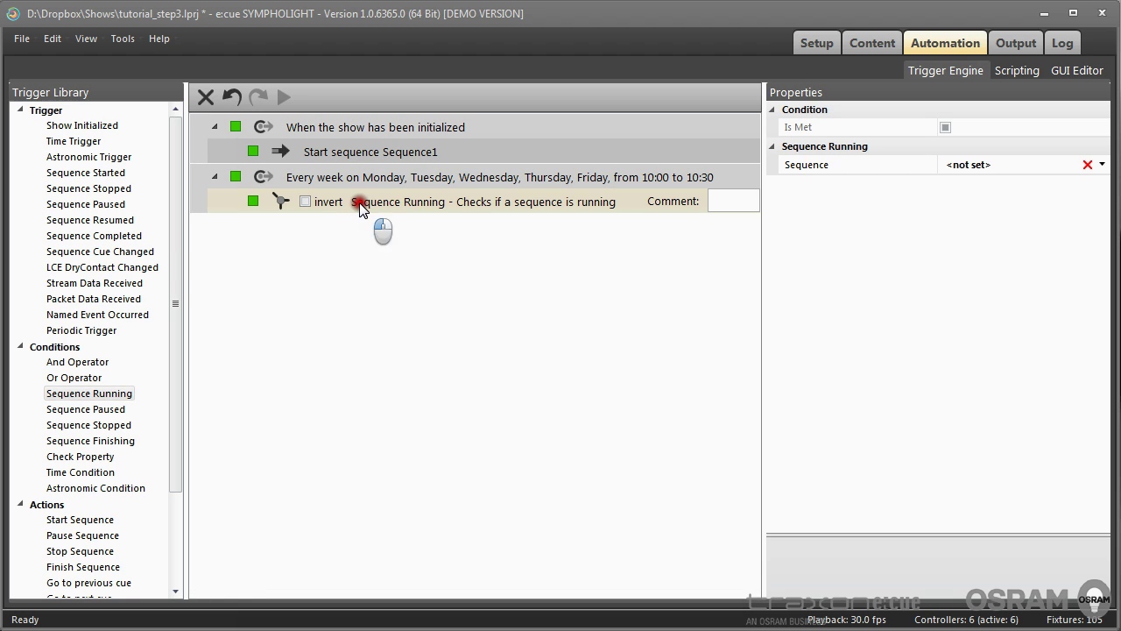
click(303, 201)
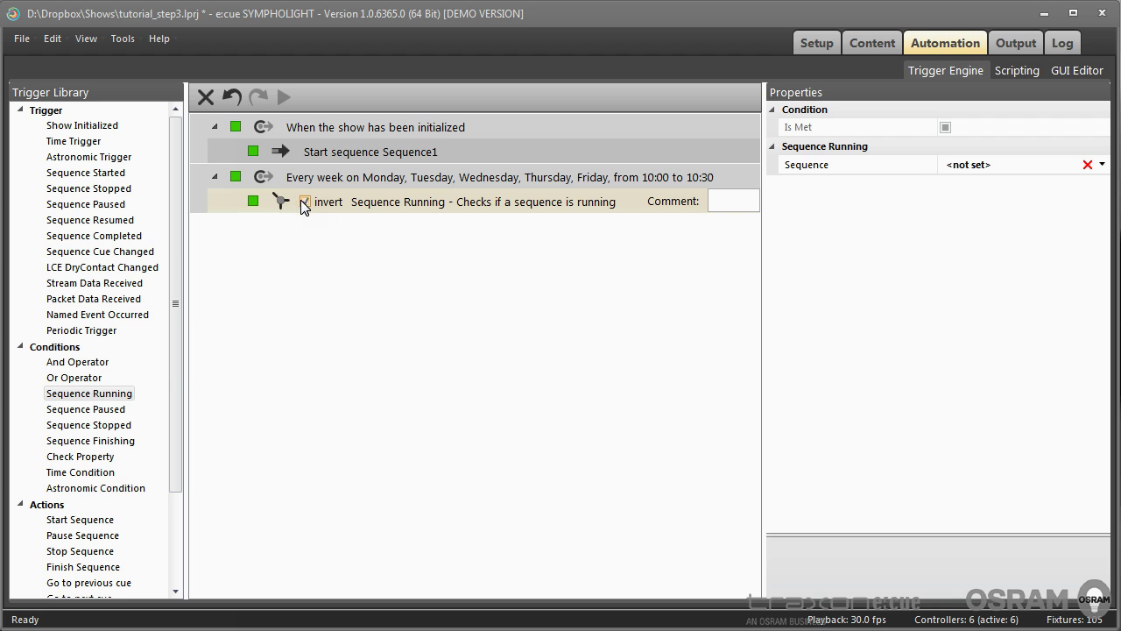
click(1102, 165)
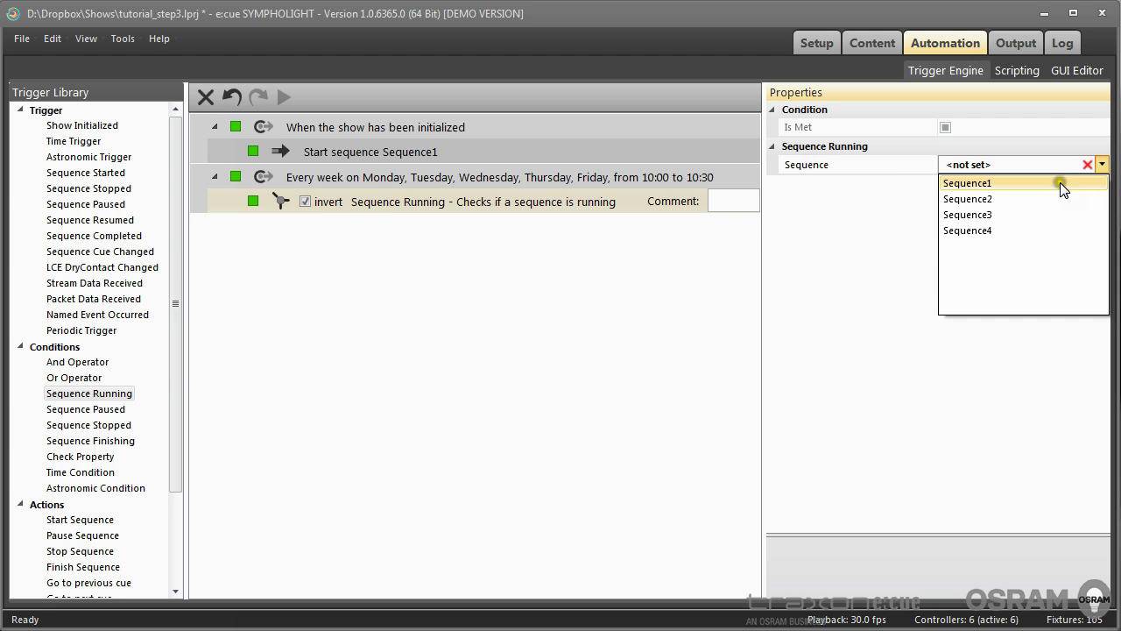
click(994, 200)
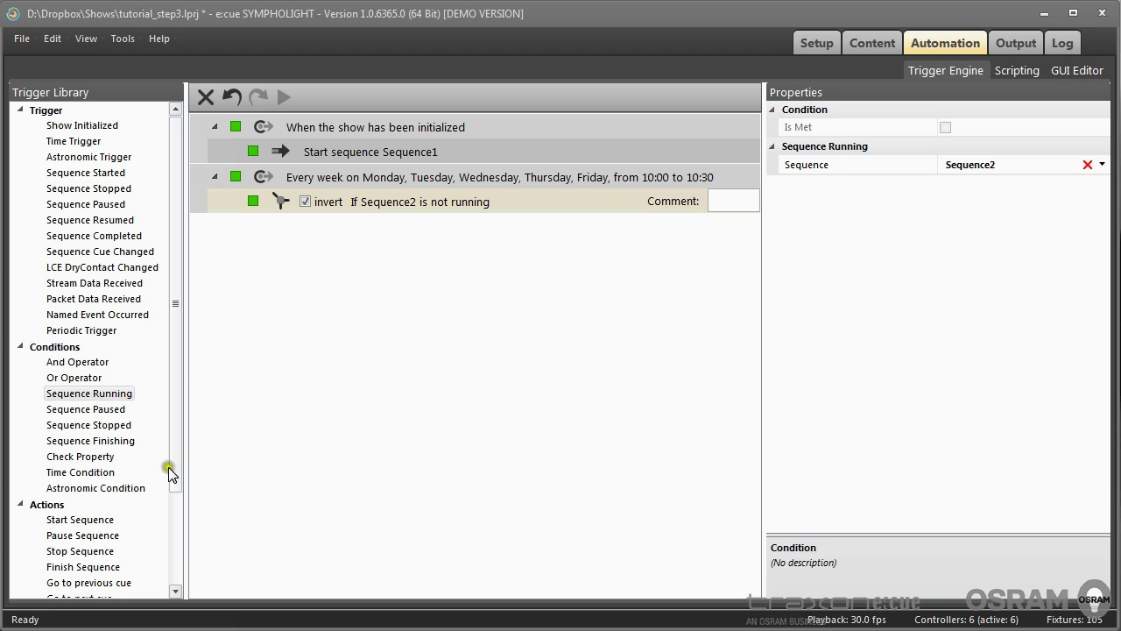
Add an Or Operator under the inverted Sequence2 condition and place an inverted Sequence Running condition for Sequence3 inside it.
drag(69, 376, 341, 207)
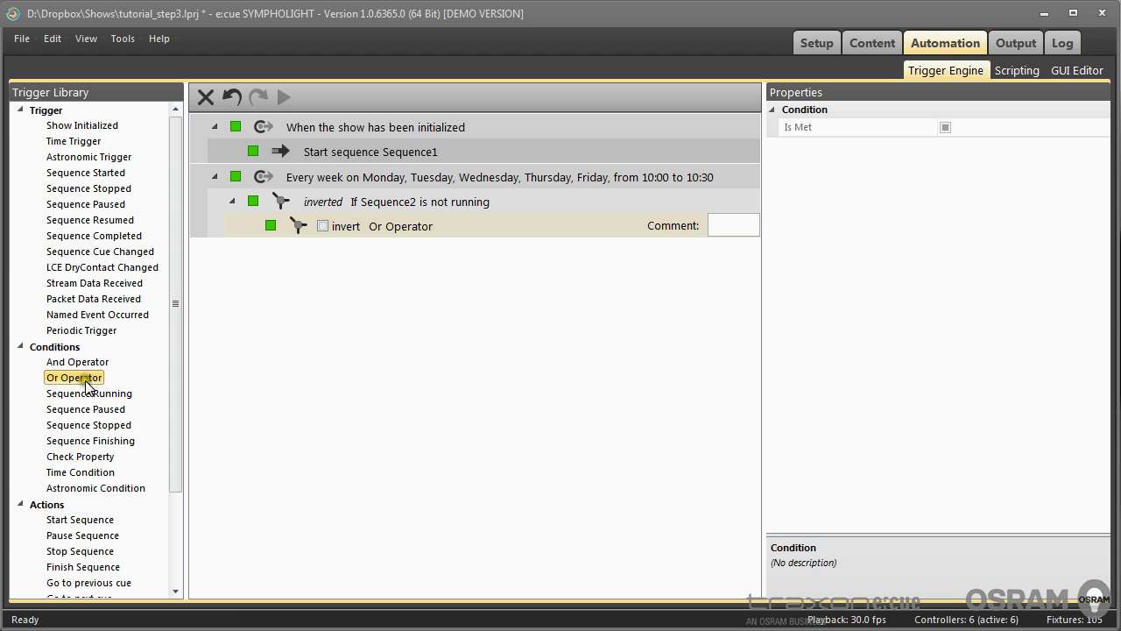
drag(89, 393, 398, 226)
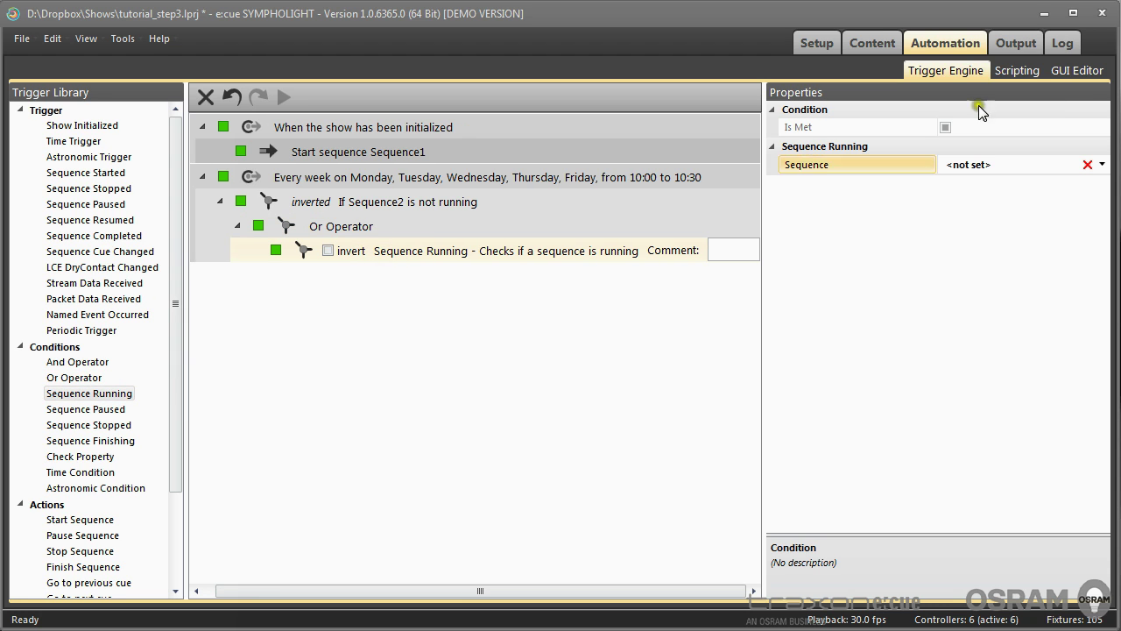
click(1100, 164)
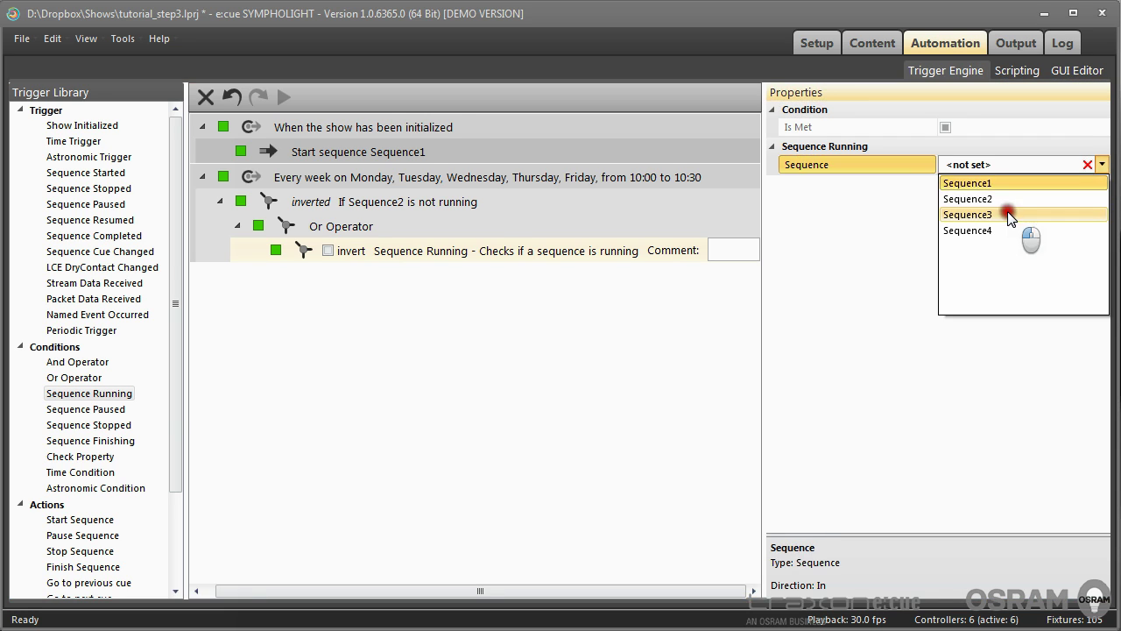
click(1007, 214)
click(330, 250)
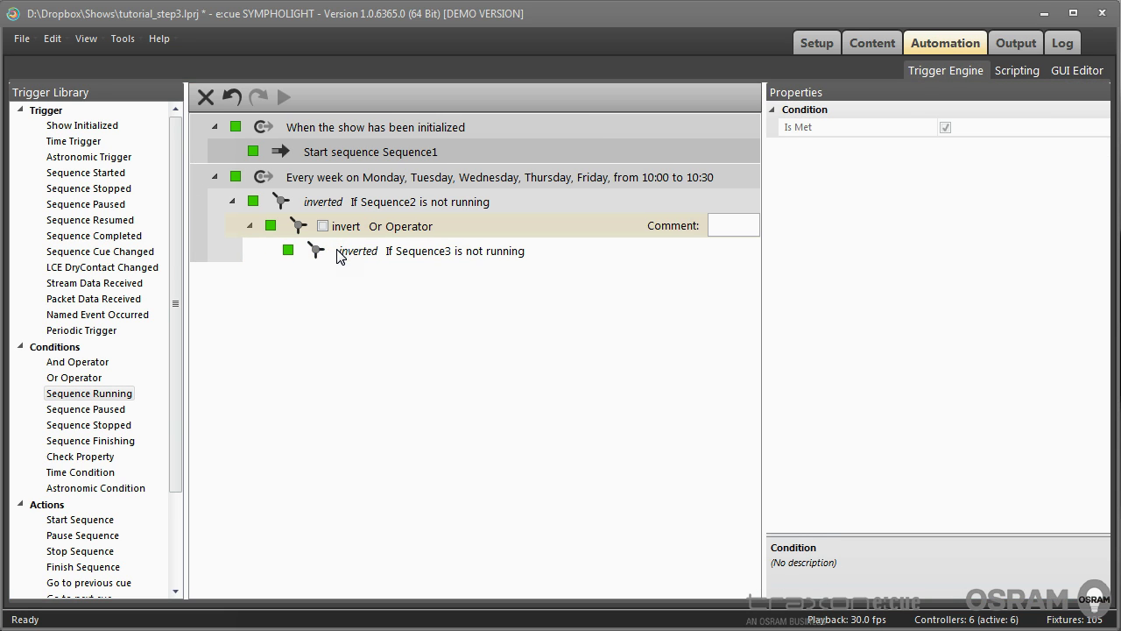
Add a Start Sequence action for Sequence1 under the weekly trigger's inverted Sequence2 condition.
click(87, 522)
drag(88, 523, 385, 276)
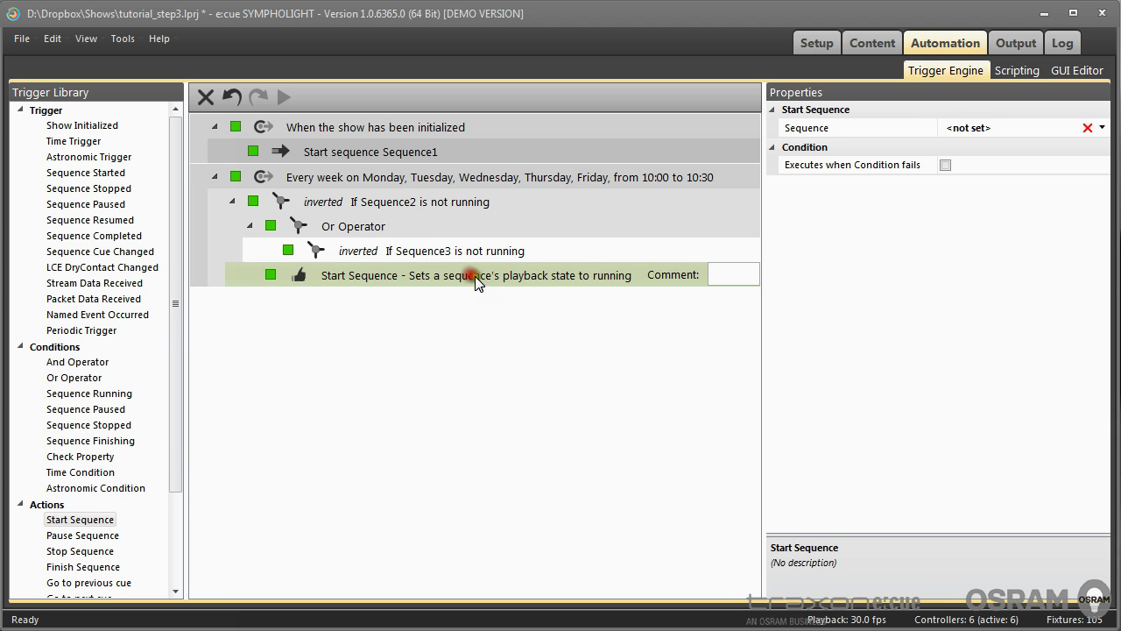
click(1102, 128)
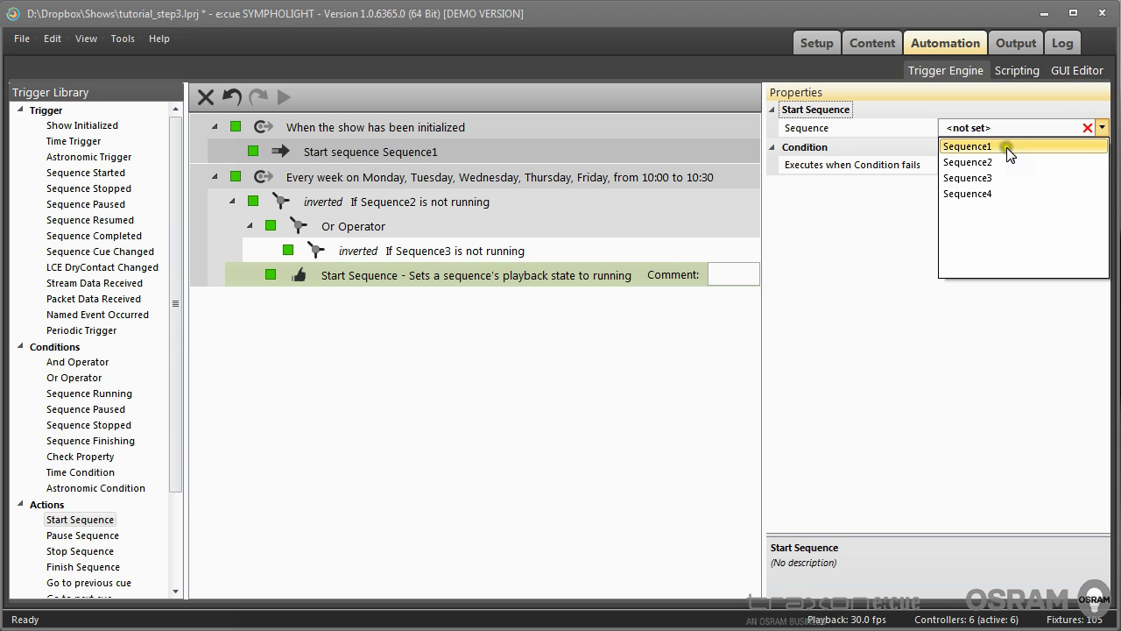
click(1088, 145)
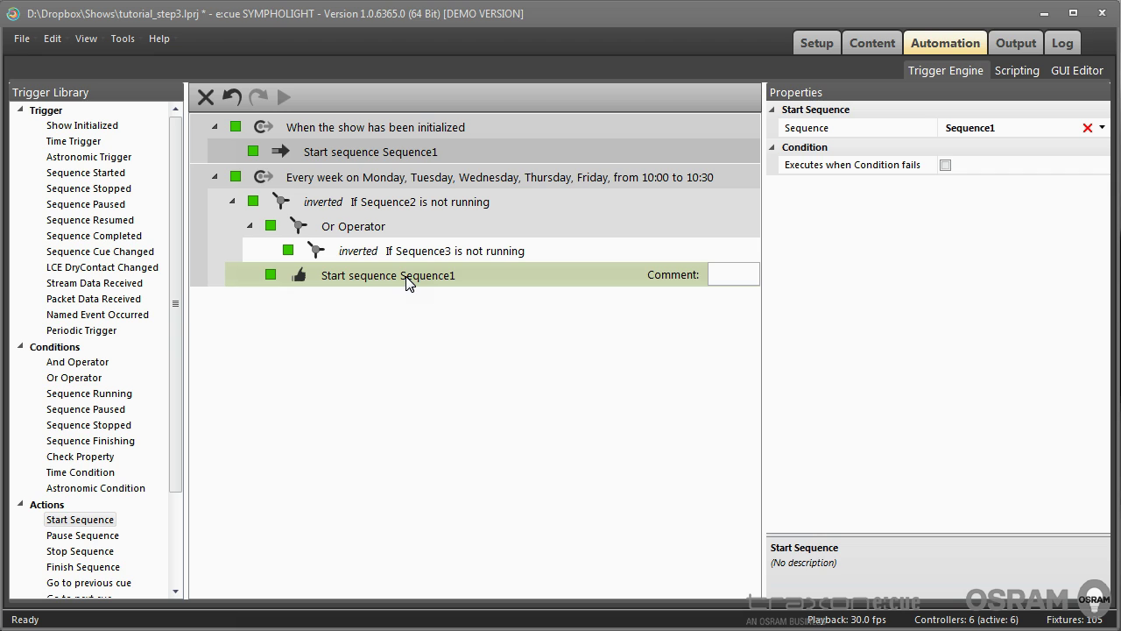
click(366, 208)
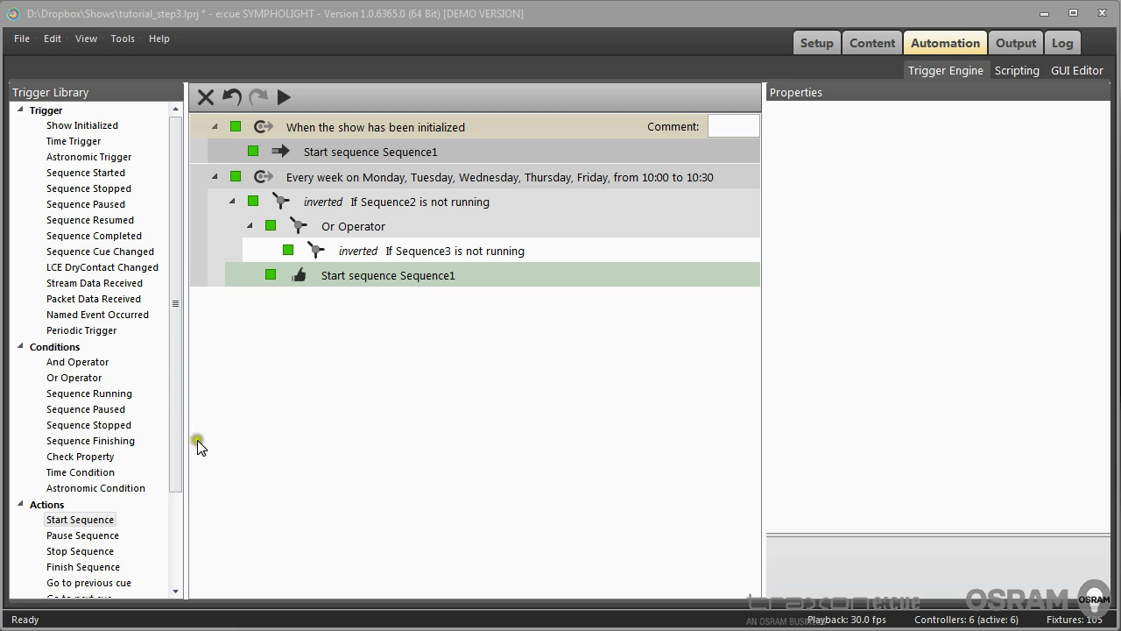
Add a separate Stream Data Received trigger with SerialPort0 as its data source and A001 as its string.
drag(96, 284, 292, 348)
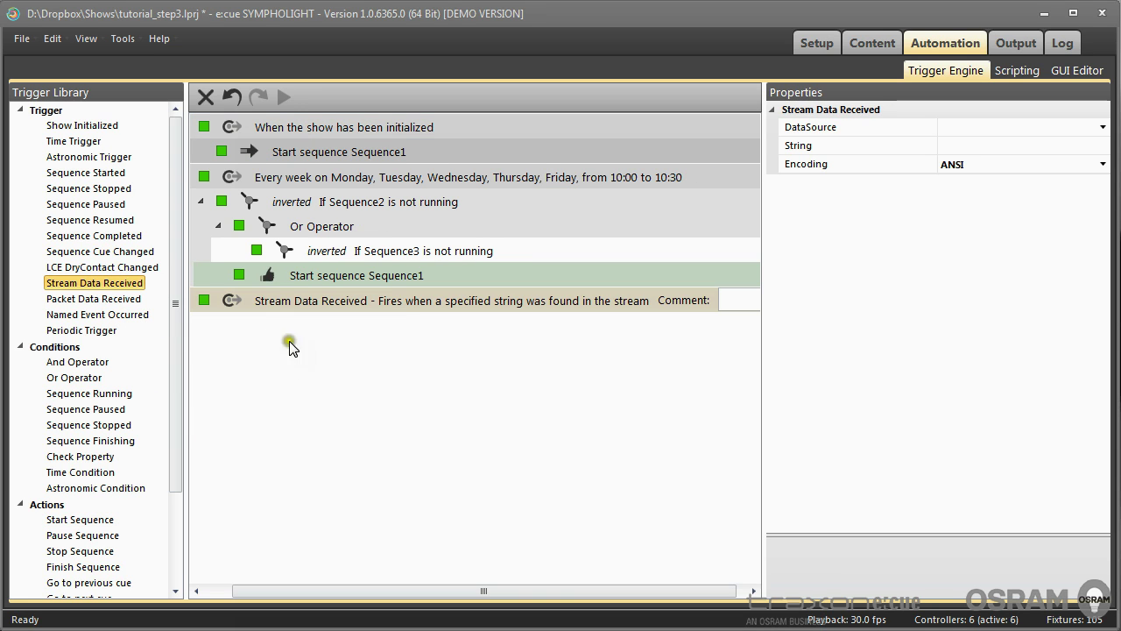
click(403, 302)
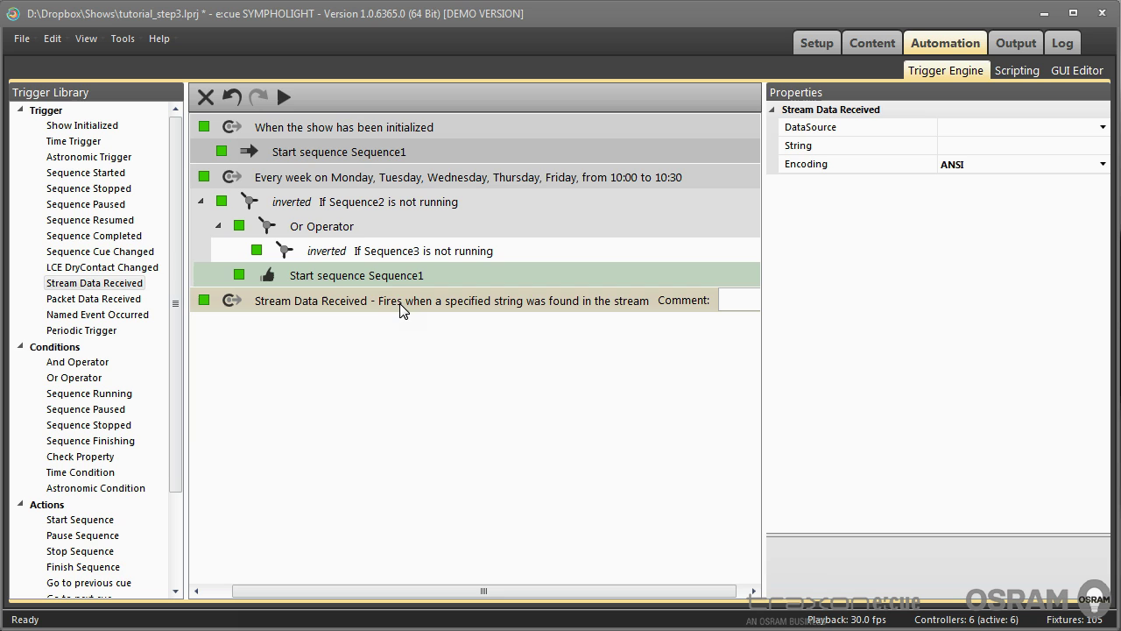
click(1101, 127)
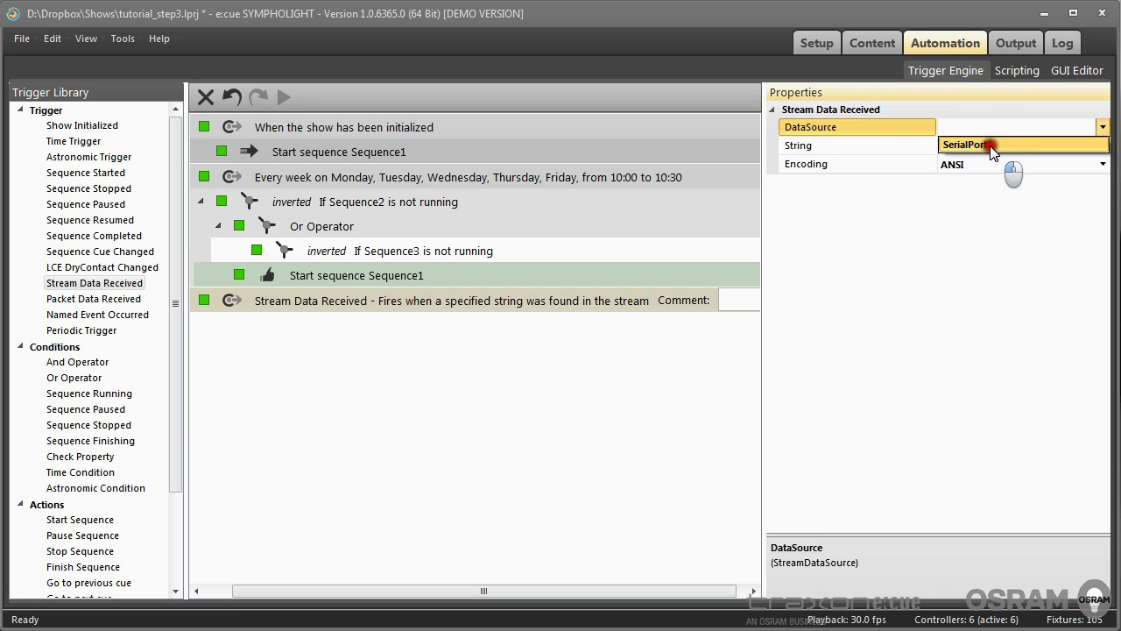
click(1007, 143)
click(981, 144)
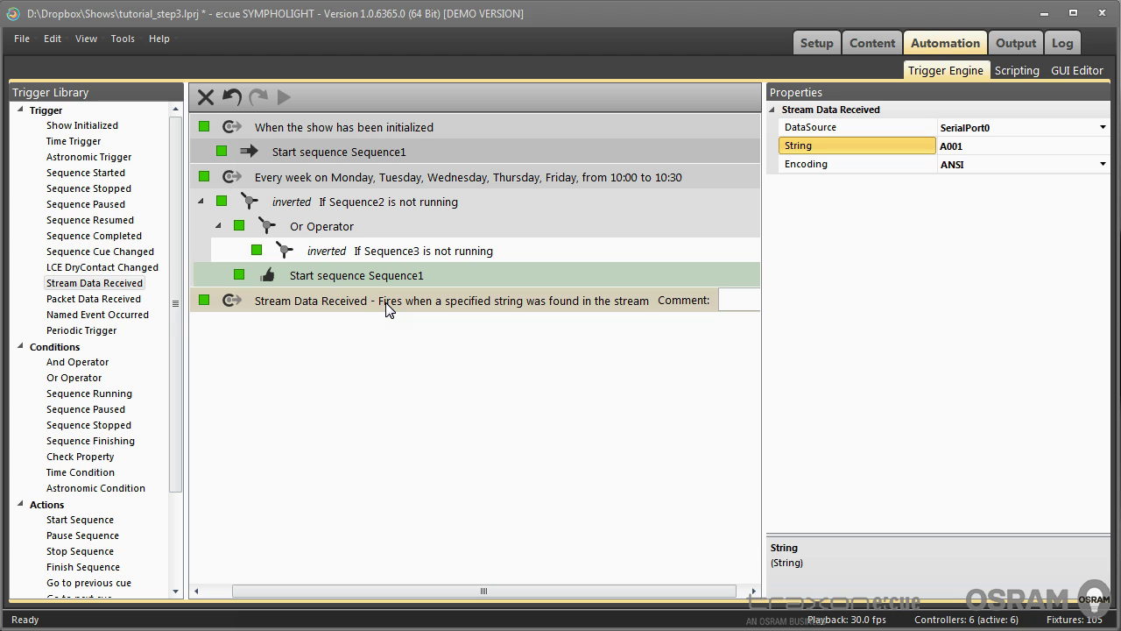
Add a Check Property condition under the stream data trigger that checks whether Sequence2's PlaybackState equals Running.
drag(173, 371, 176, 473)
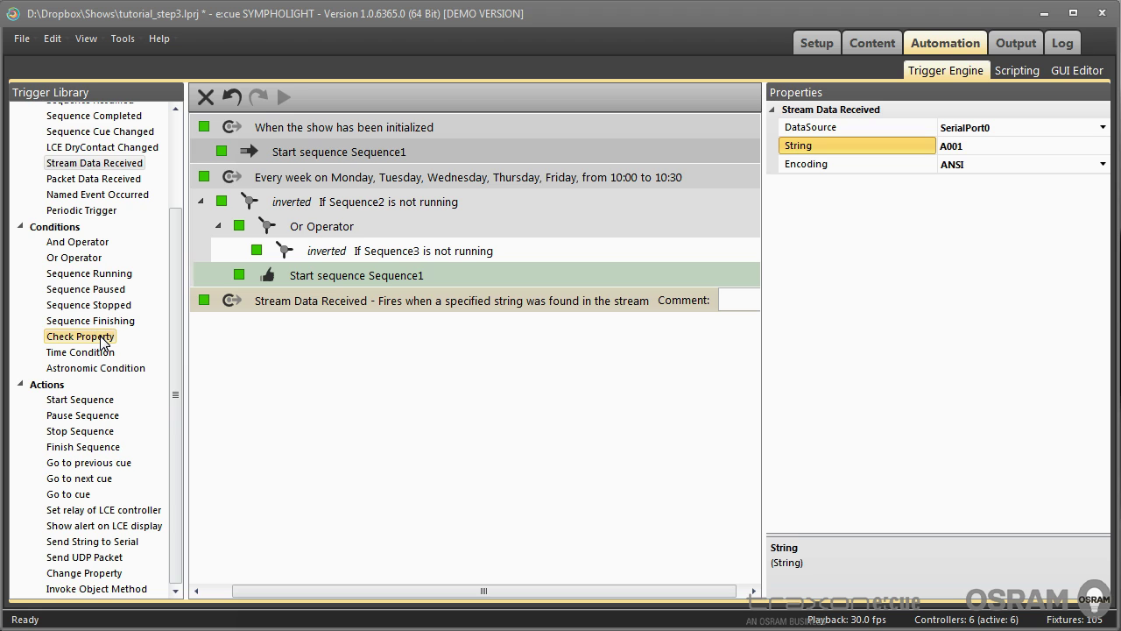
drag(101, 340, 408, 308)
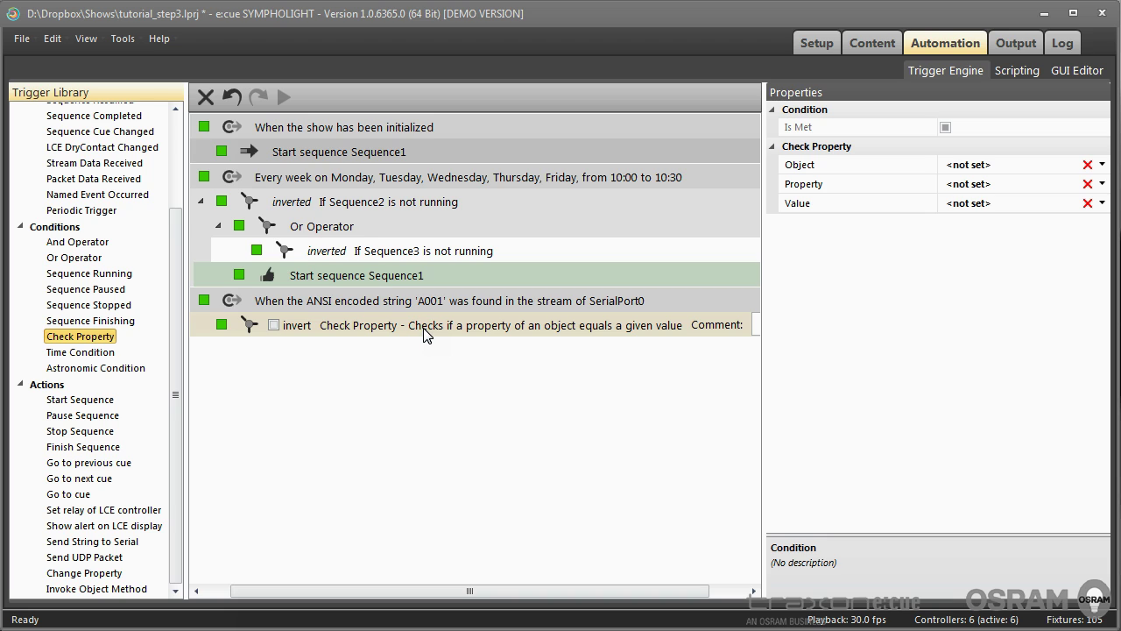
click(424, 331)
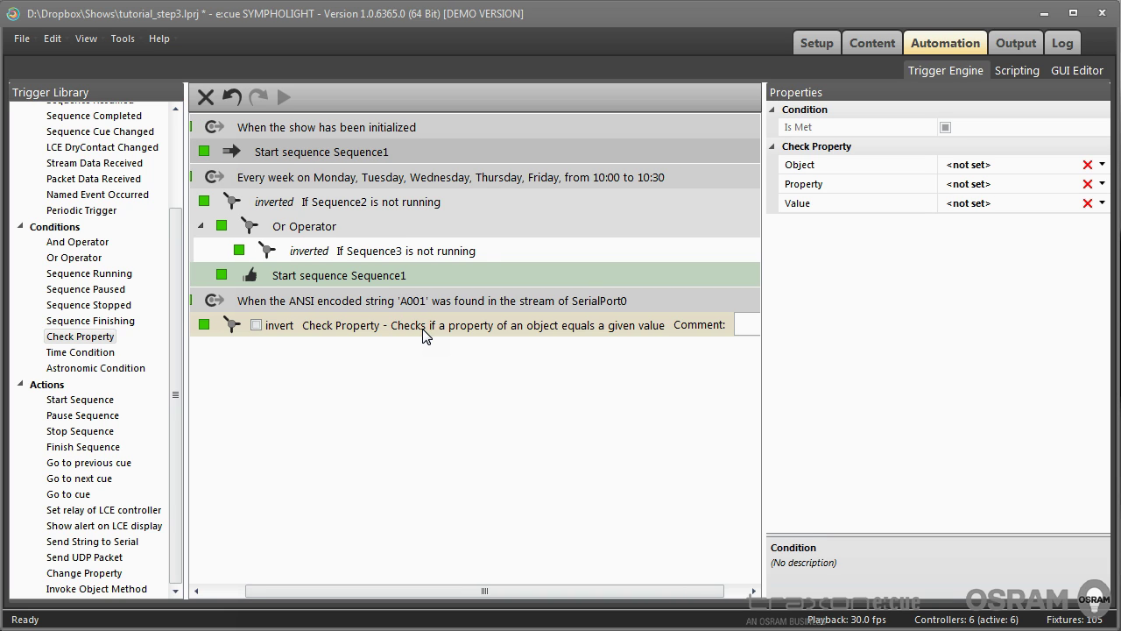
click(1101, 164)
click(985, 247)
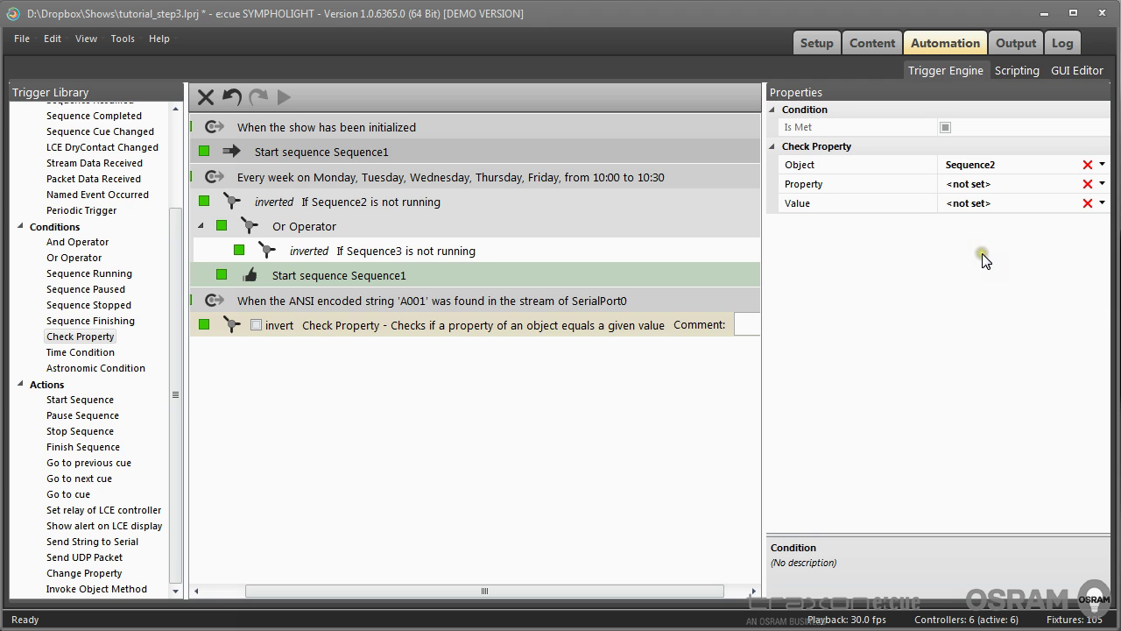
click(1101, 184)
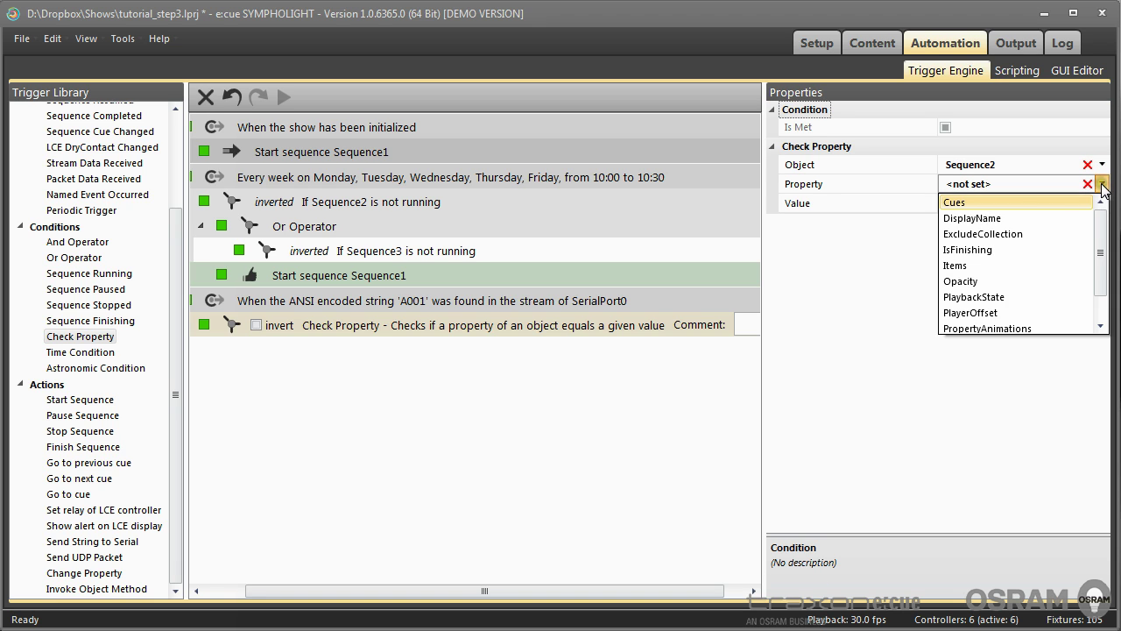
click(973, 297)
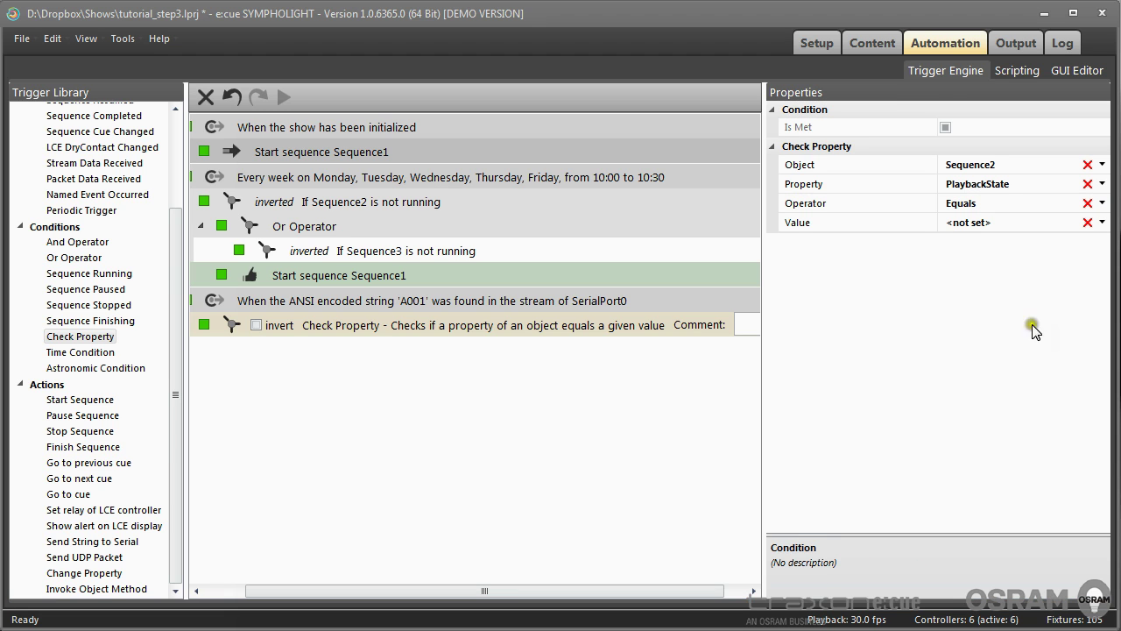
click(1102, 223)
click(970, 256)
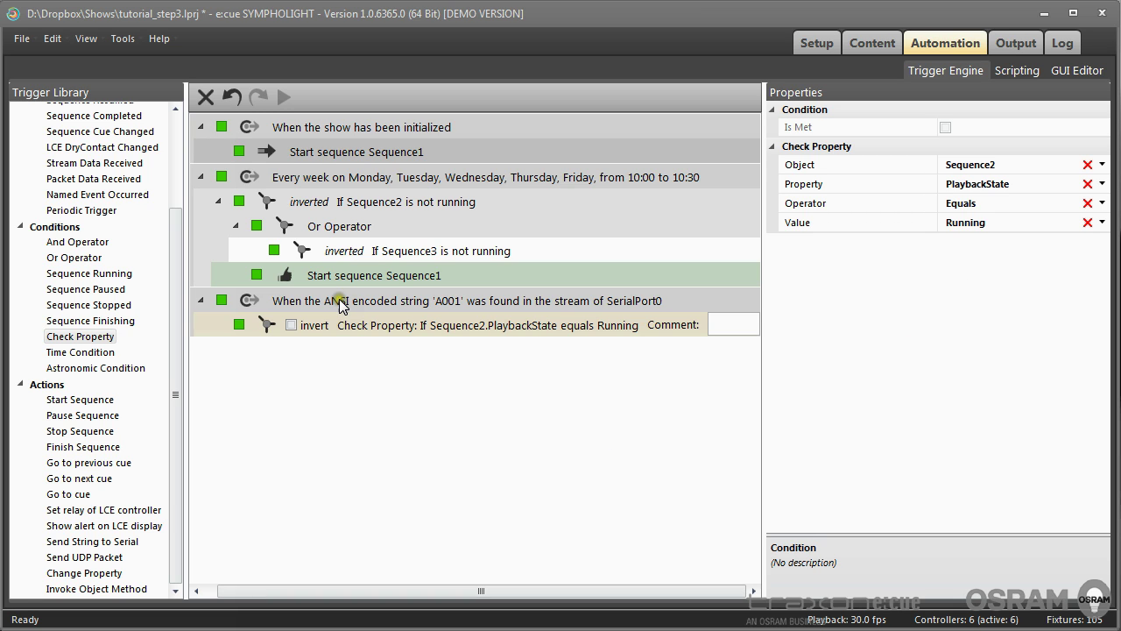
Add a Start Sequence action for Sequence1 under the Check Property condition.
click(432, 334)
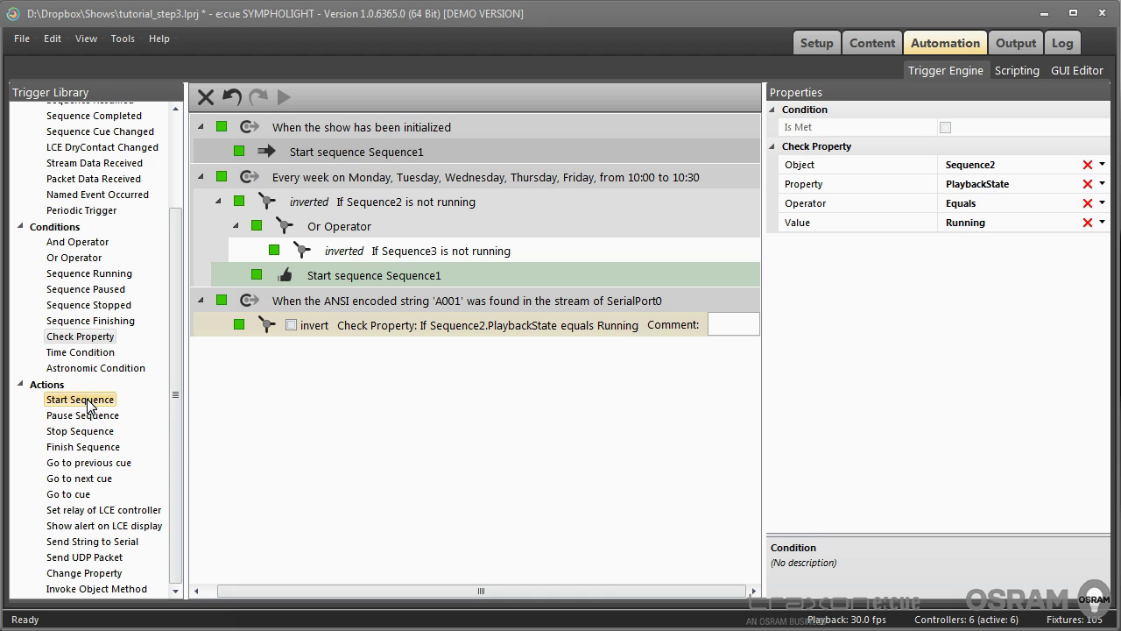
drag(88, 405, 417, 333)
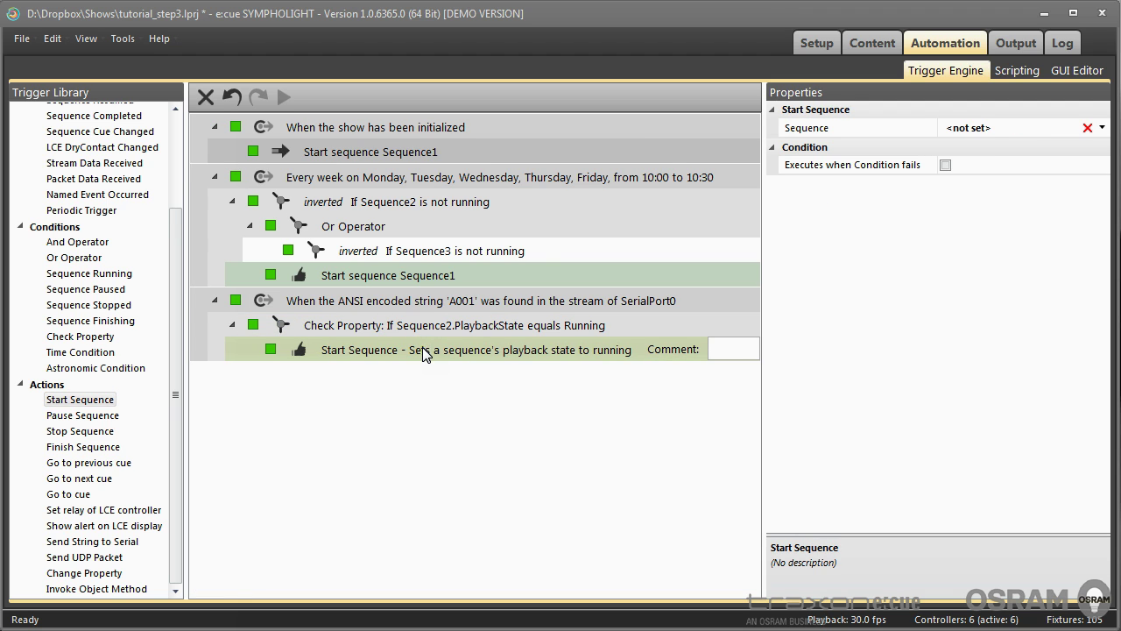
click(1102, 128)
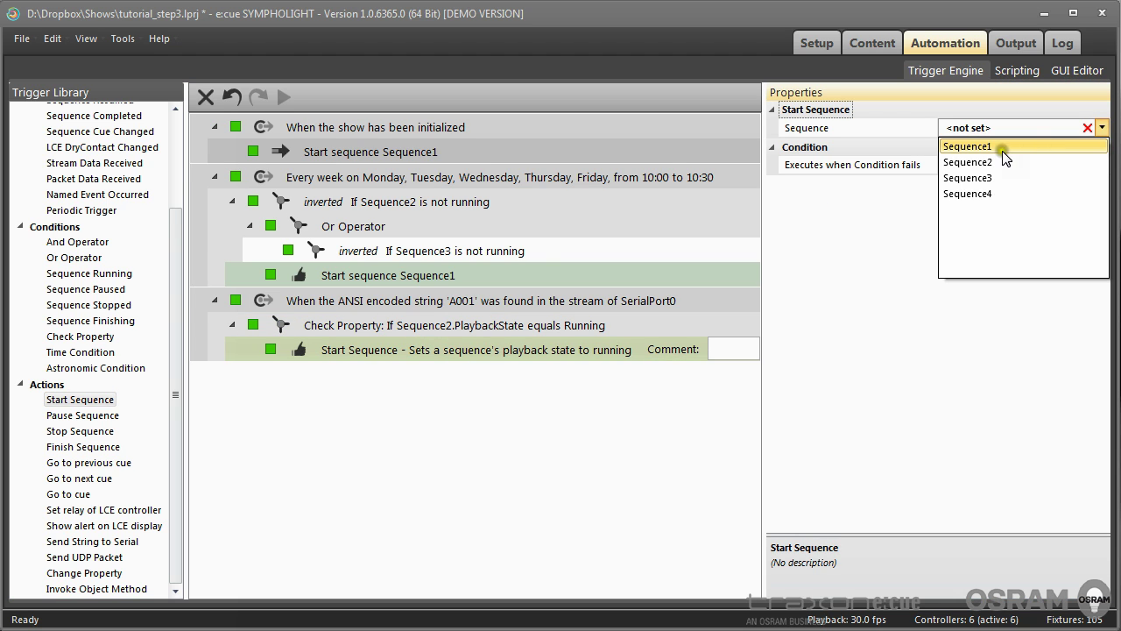
click(997, 145)
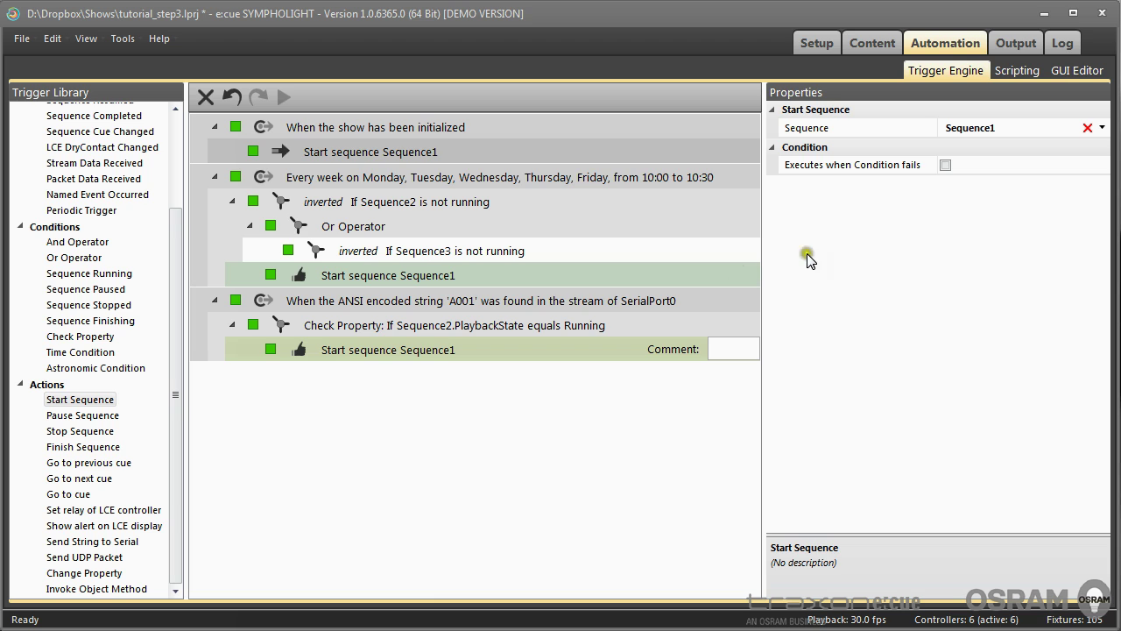
Switch "Executes when Condition fails" on and back off for the Start Sequence action under the Check Property condition.
click(945, 165)
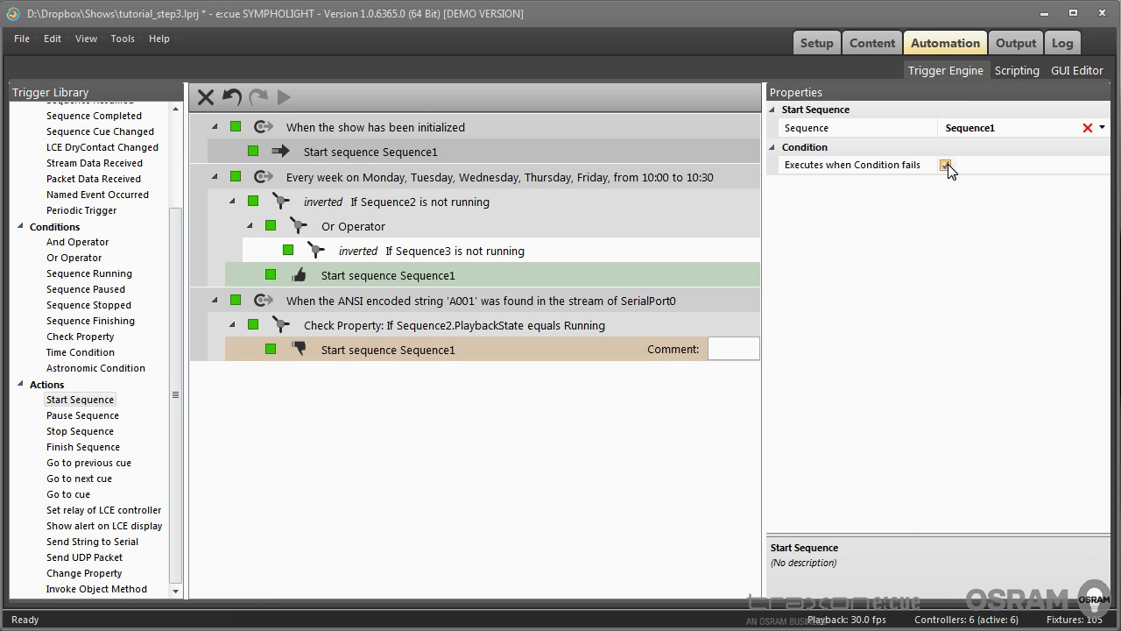
click(945, 165)
click(945, 164)
click(945, 165)
click(459, 293)
click(419, 351)
Look through the available triggers, conditions and actions in the Trigger Library.
drag(175, 275, 183, 124)
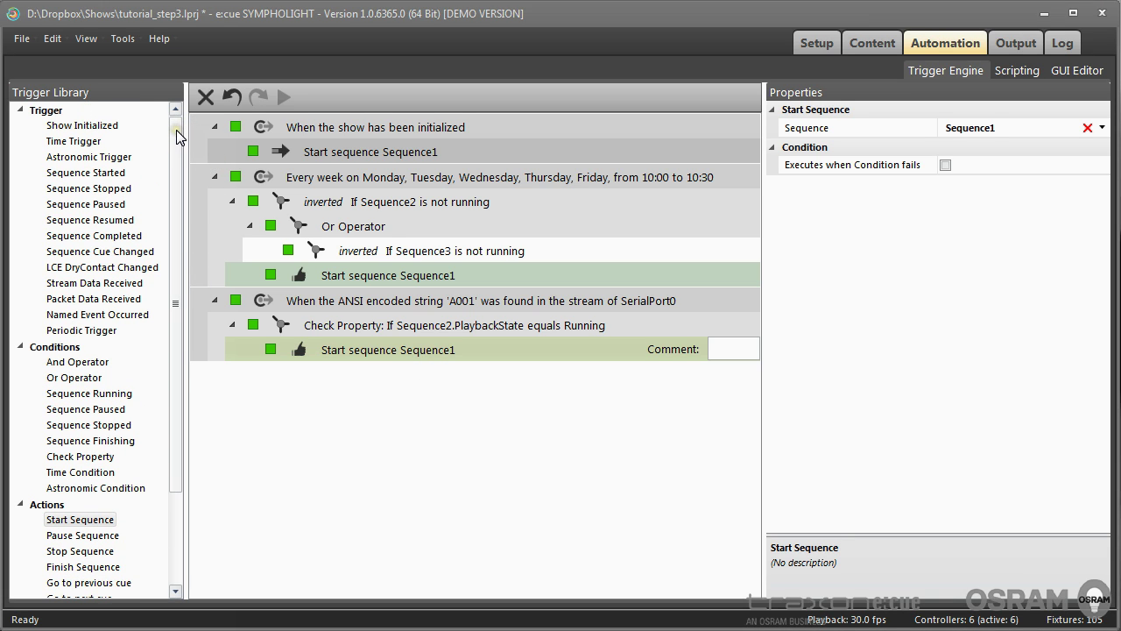
drag(174, 129, 180, 230)
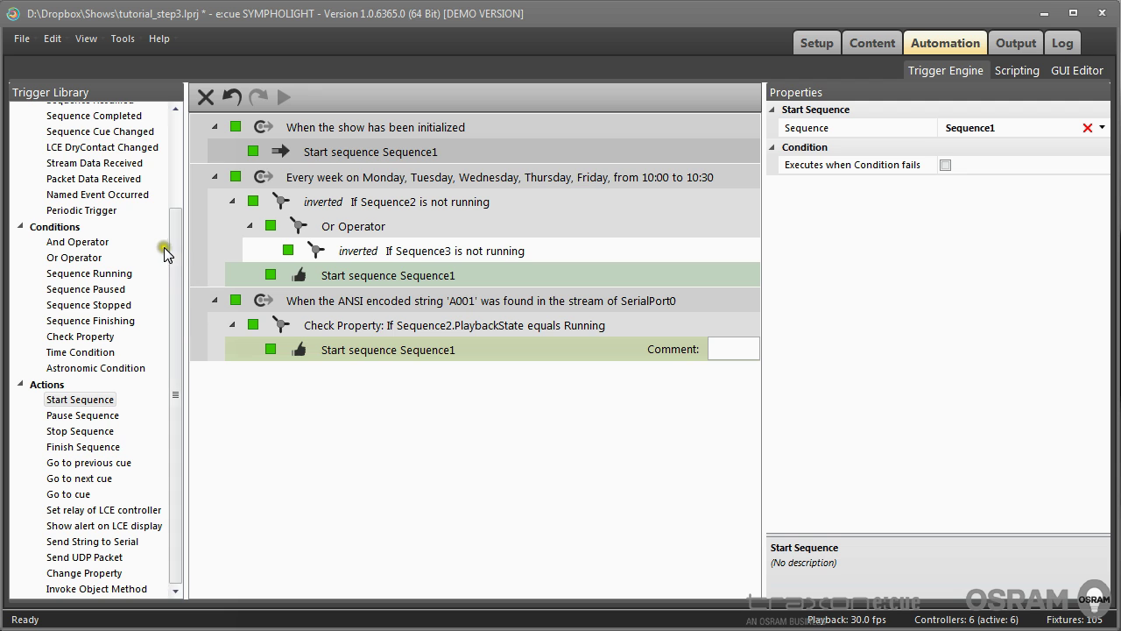
drag(177, 268, 182, 319)
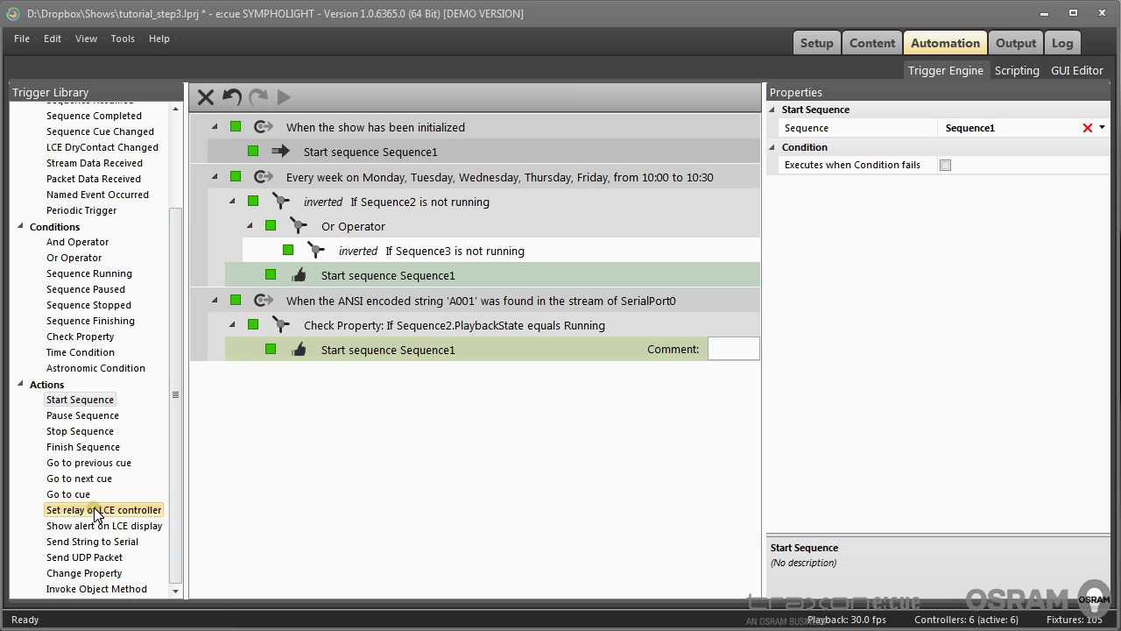
drag(176, 487, 177, 359)
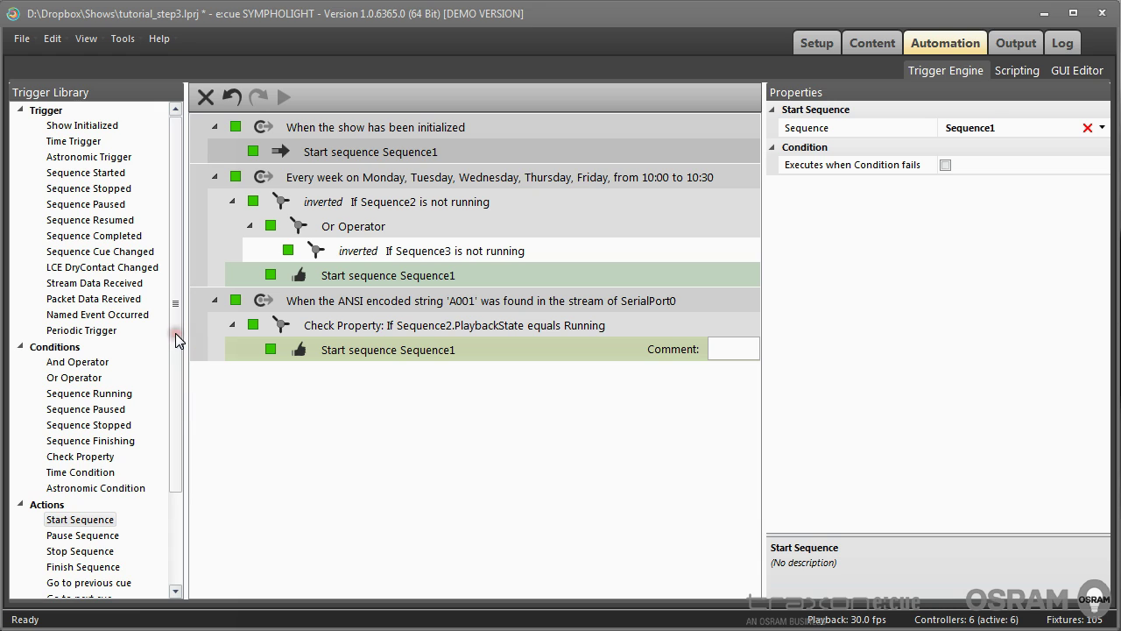
click(350, 476)
click(349, 479)
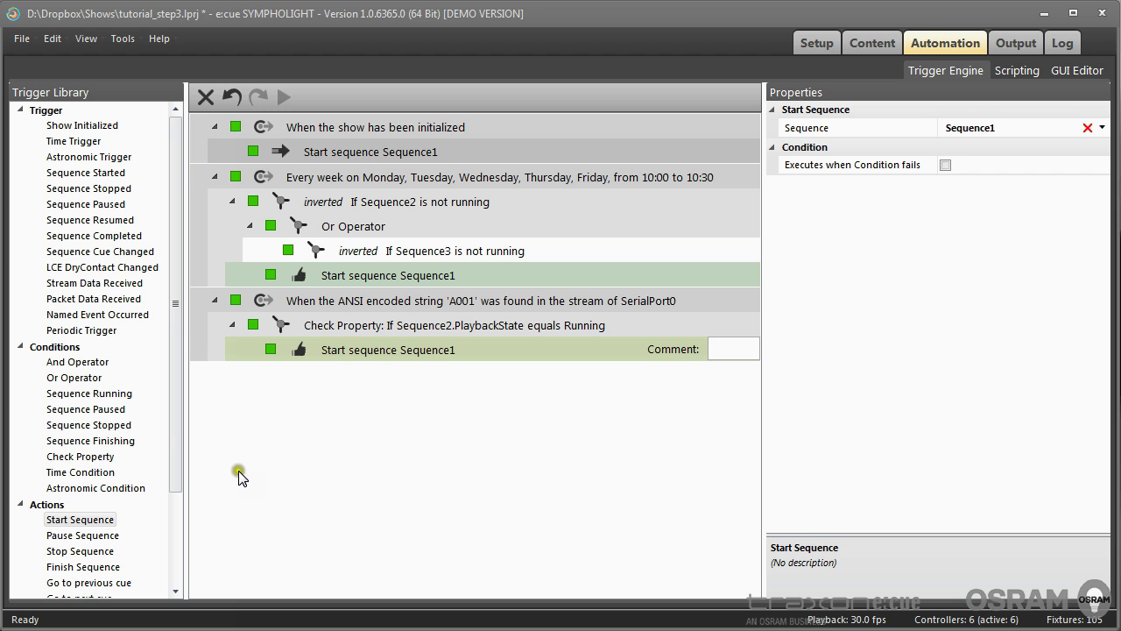
drag(170, 417, 175, 548)
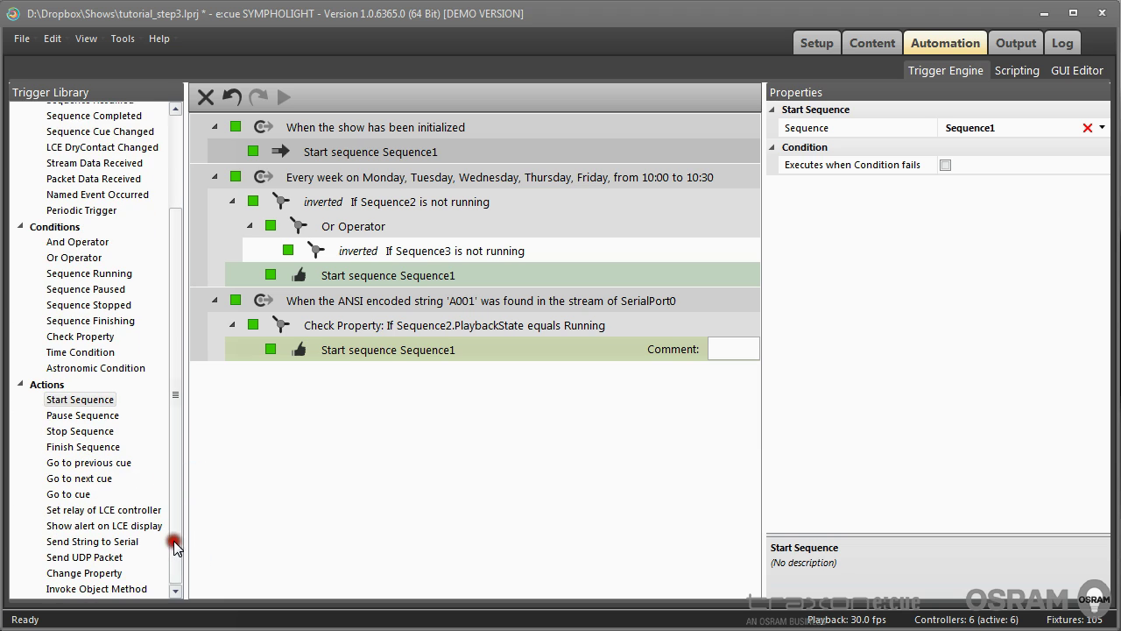